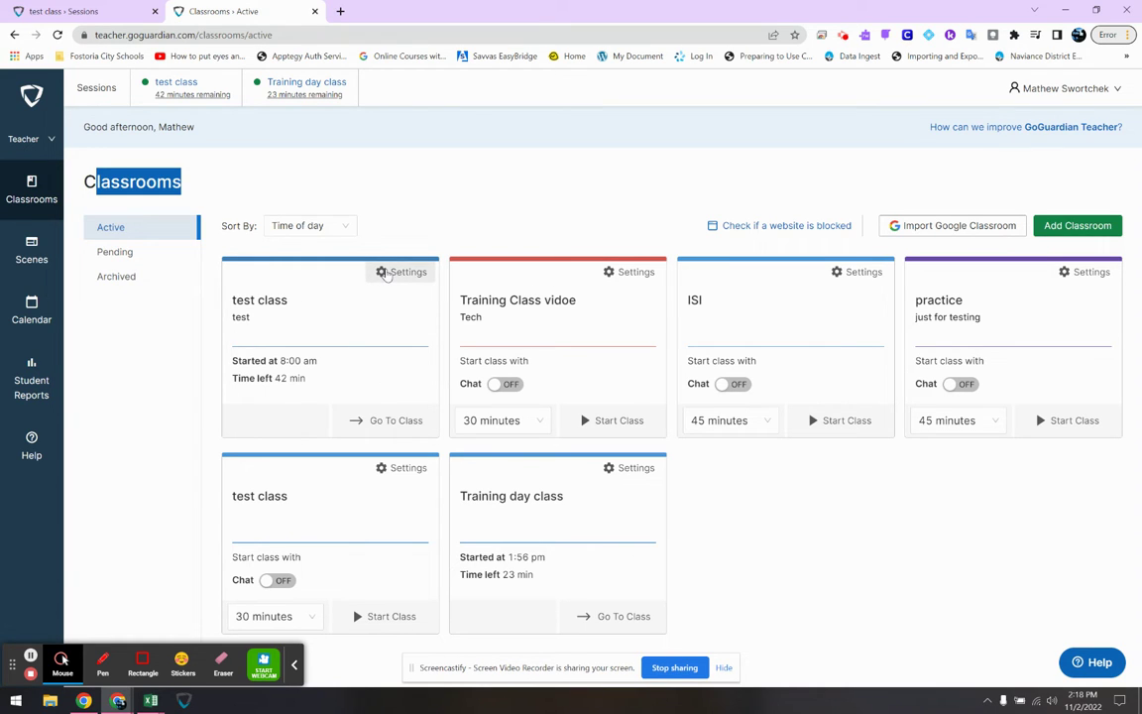
Open the test class, return to Classrooms, and show the test class card's settings menu.
drag(324, 359, 257, 365)
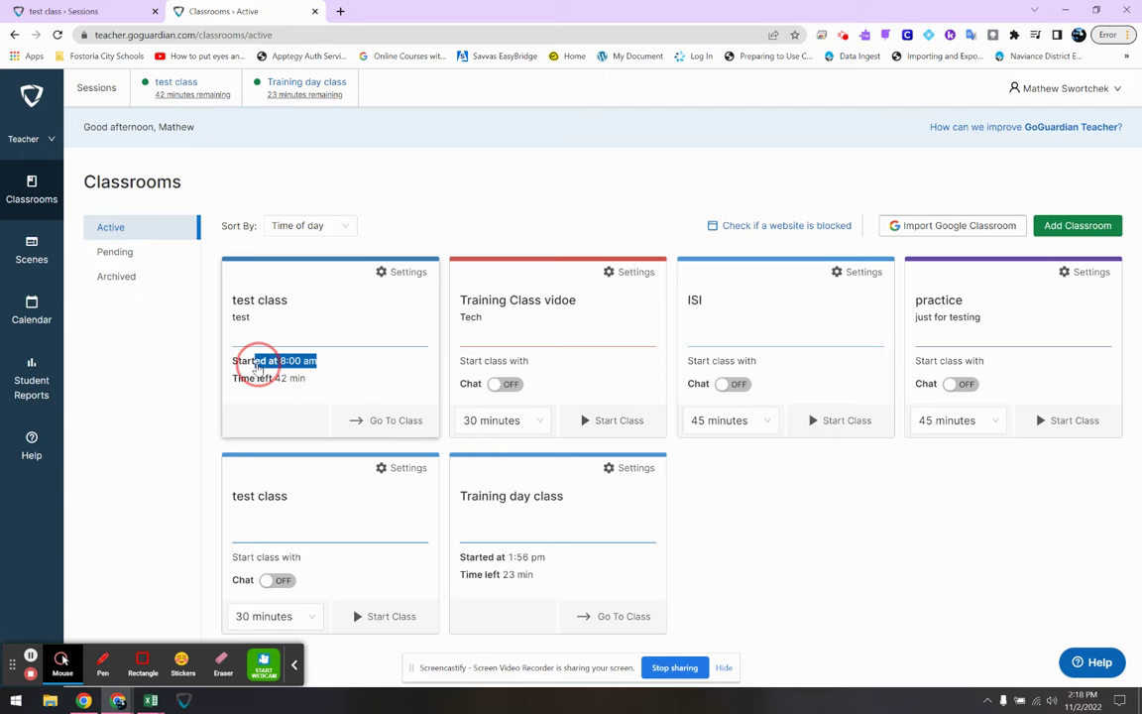
click(258, 365)
click(15, 35)
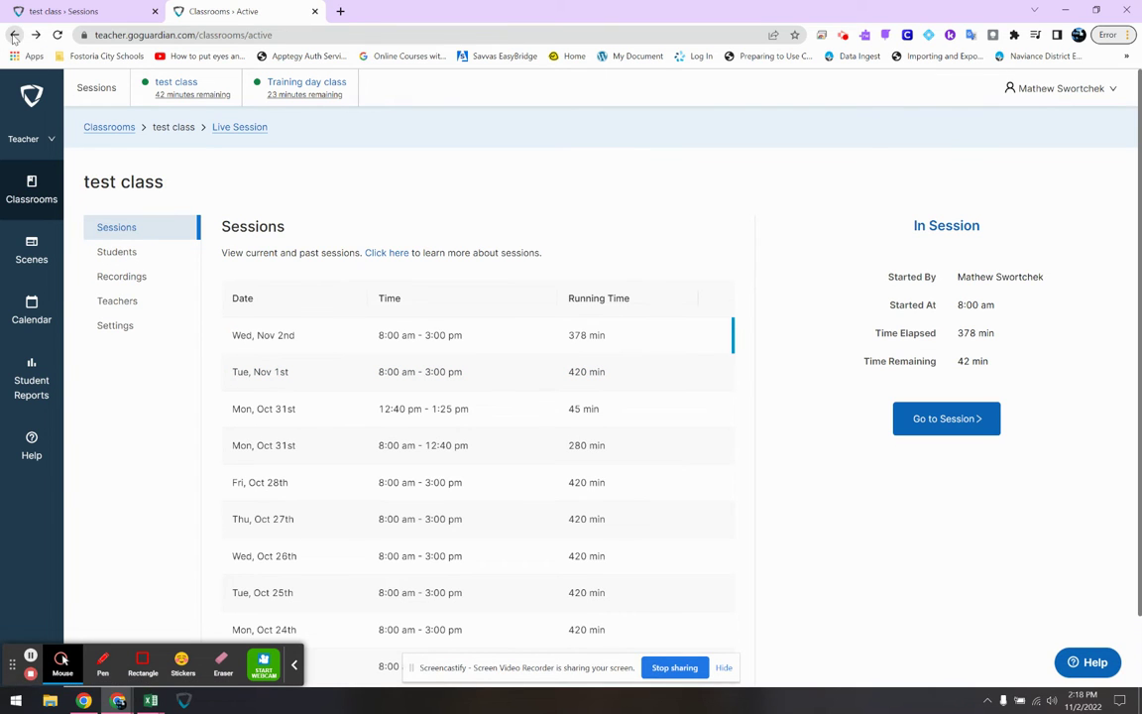
click(415, 273)
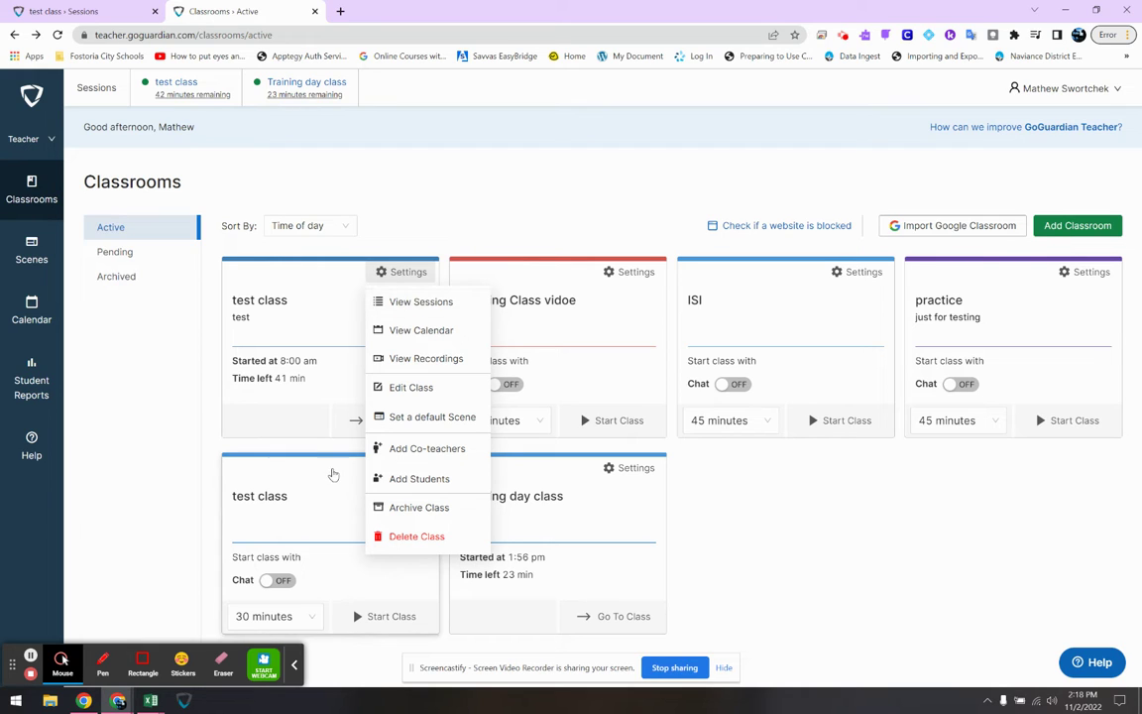
Switch to the 'test class - Sessions' browser tab to see its past sessions.
click(111, 11)
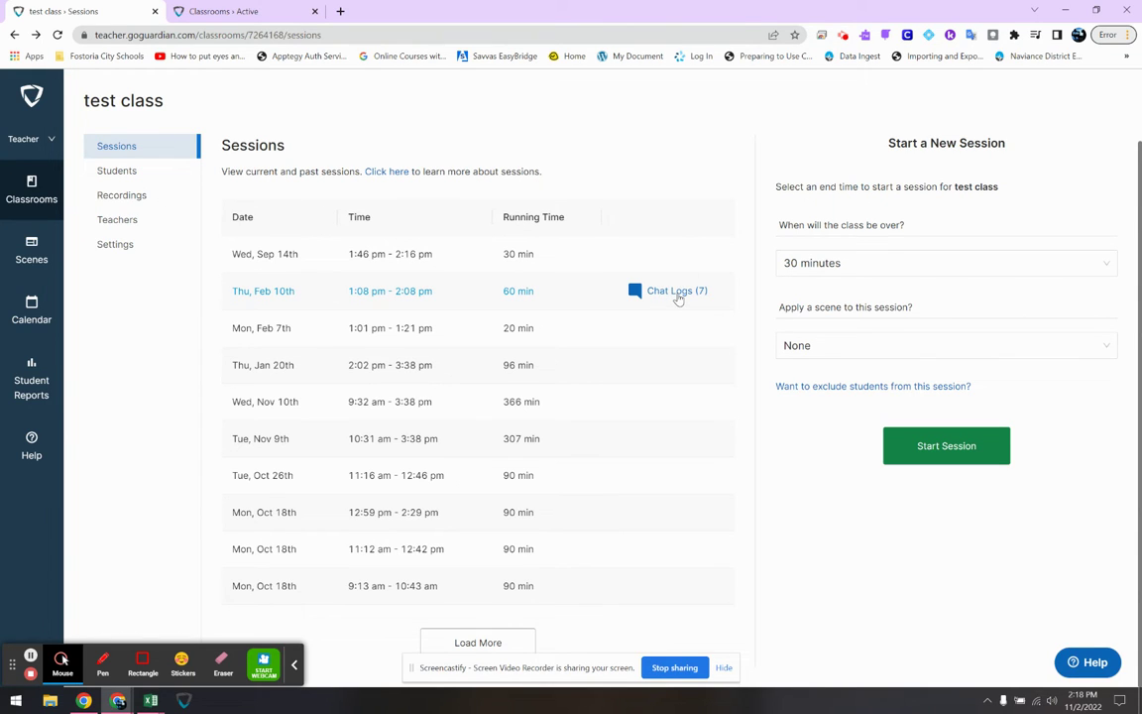
Open the Thu, Feb 10th session and check the student's open tabs around 1:51 pm.
click(256, 298)
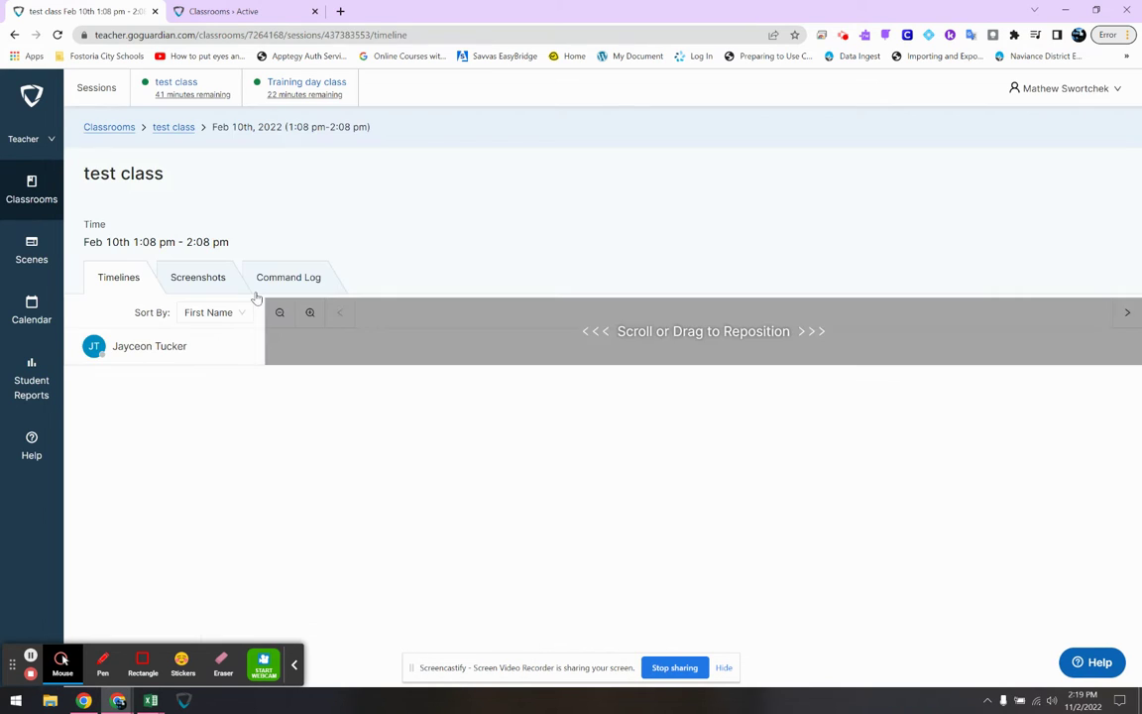
click(621, 333)
drag(621, 333, 1007, 339)
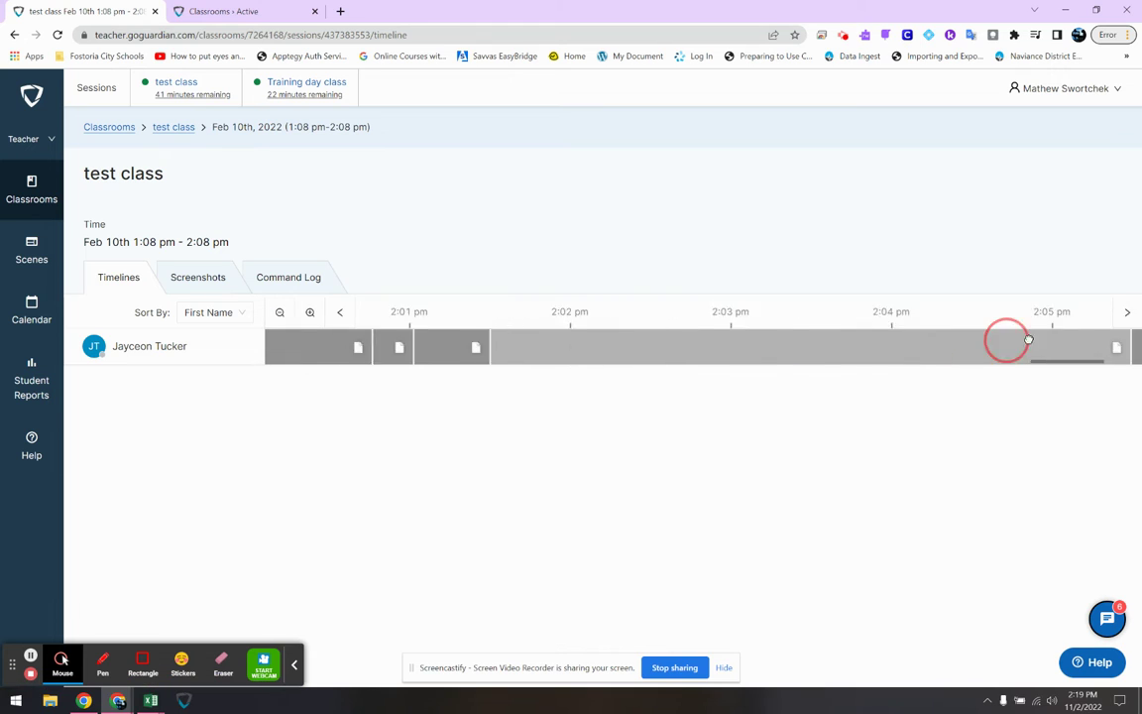
drag(576, 339, 927, 339)
mouse_move(515, 337)
mouse_down()
mouse_move(604, 334)
mouse_move(584, 318)
mouse_move(813, 329)
mouse_up()
drag(437, 338, 736, 331)
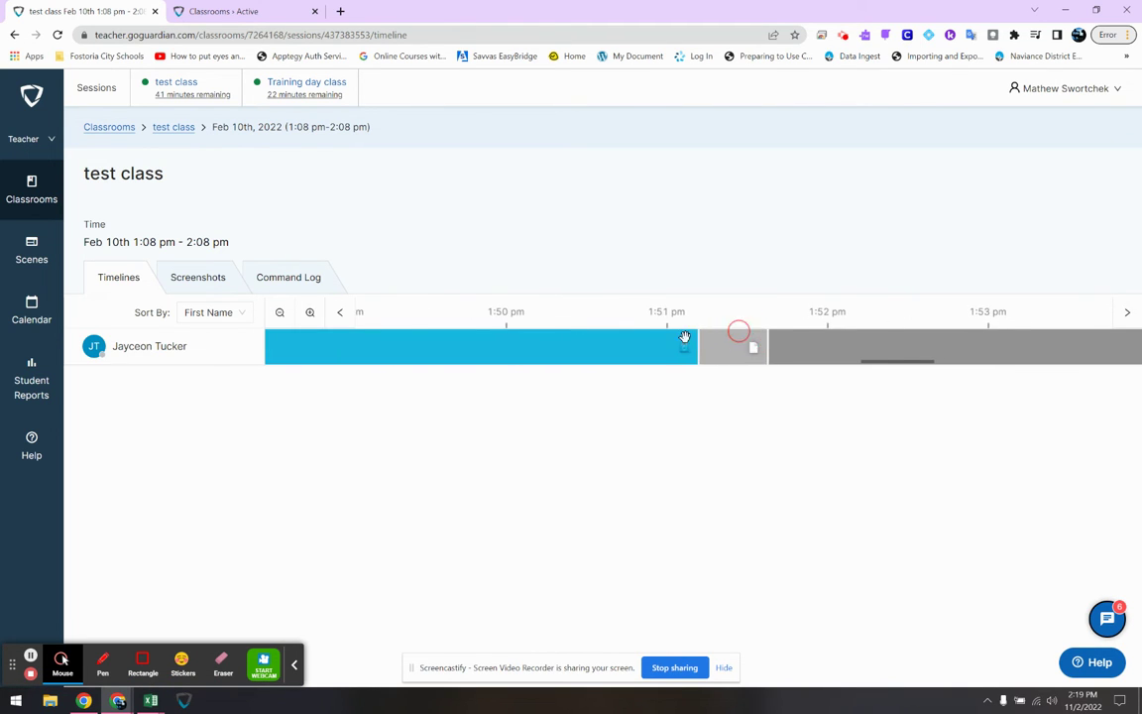
click(741, 355)
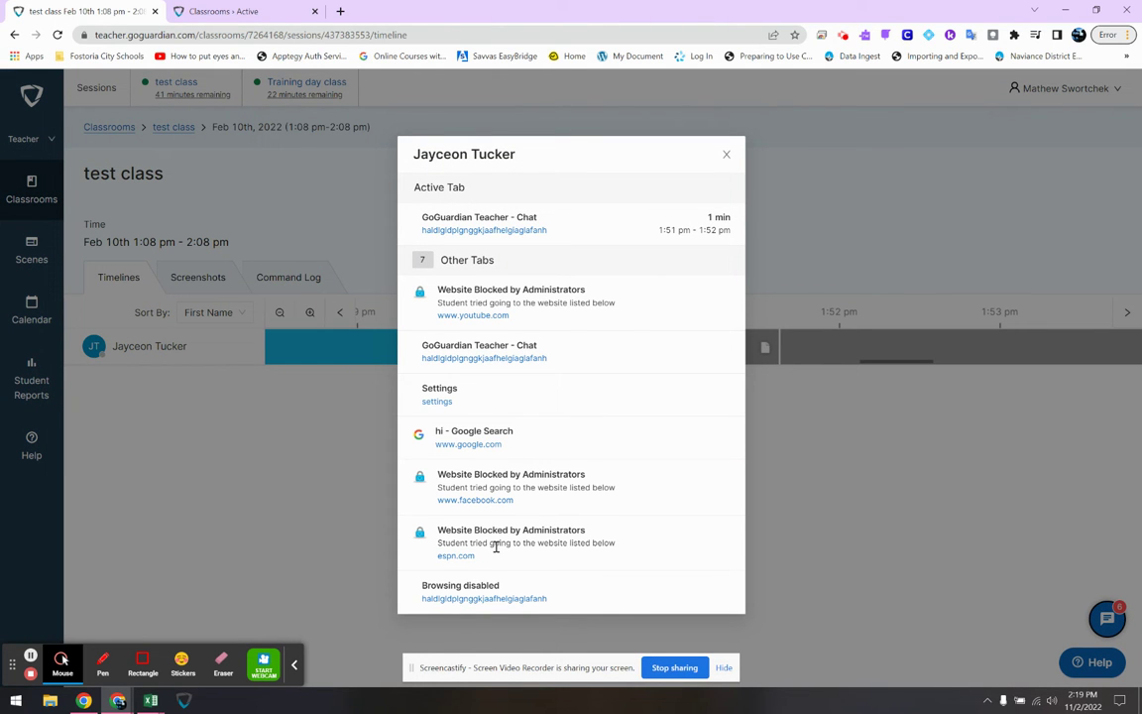
click(727, 155)
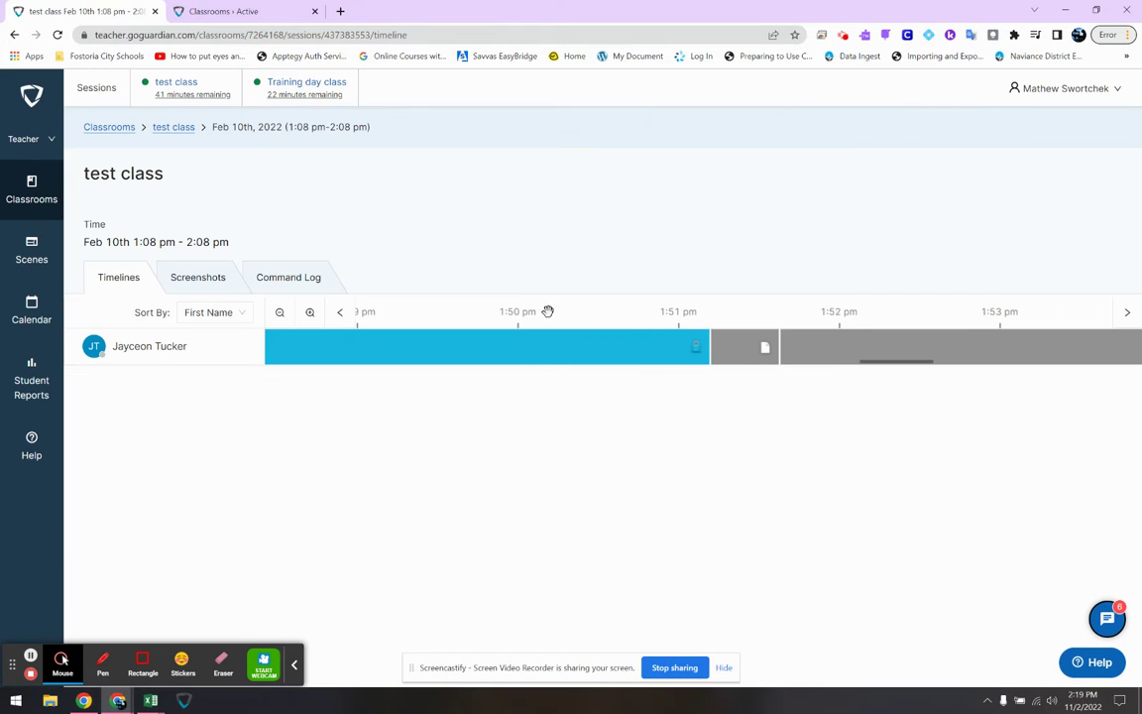
Pan the session timeline back to around 1:42 pm and across nearby activity.
drag(547, 311, 968, 356)
drag(525, 370, 675, 351)
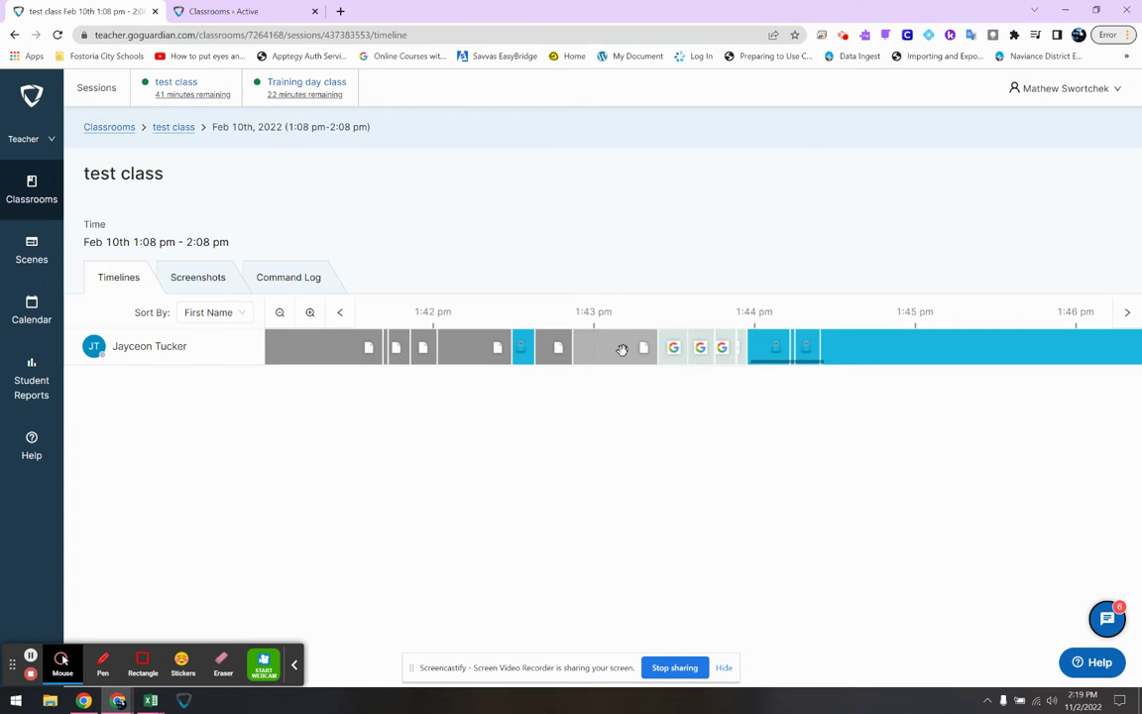
drag(889, 349, 761, 362)
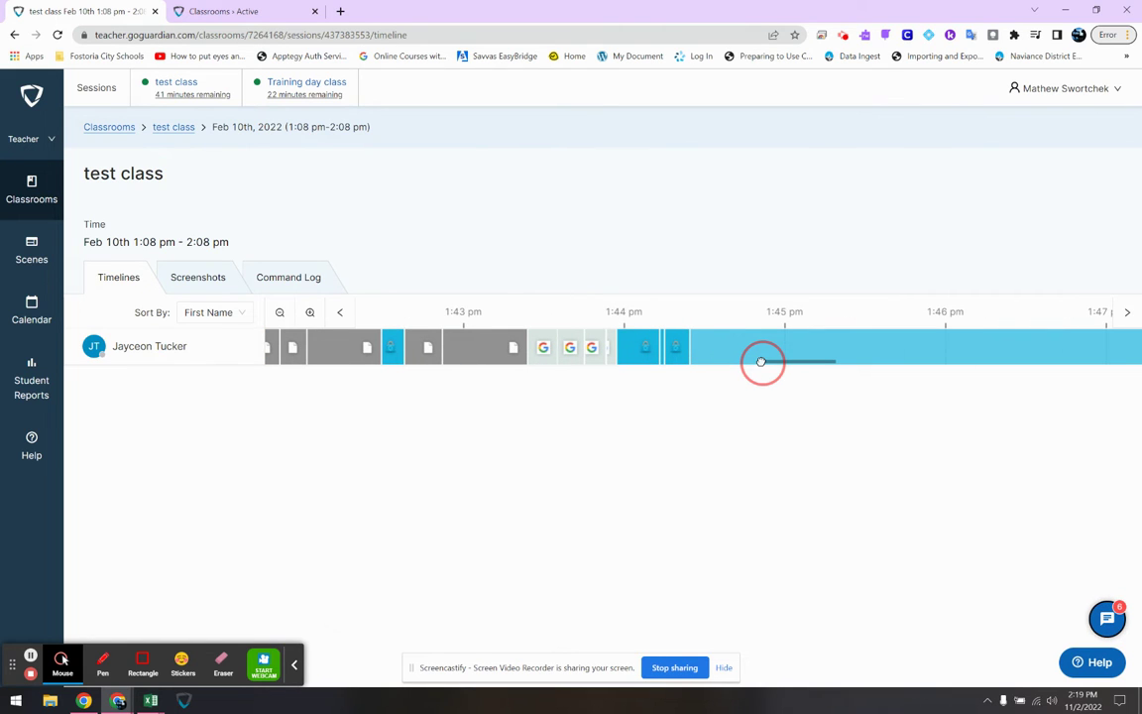
drag(761, 362, 838, 359)
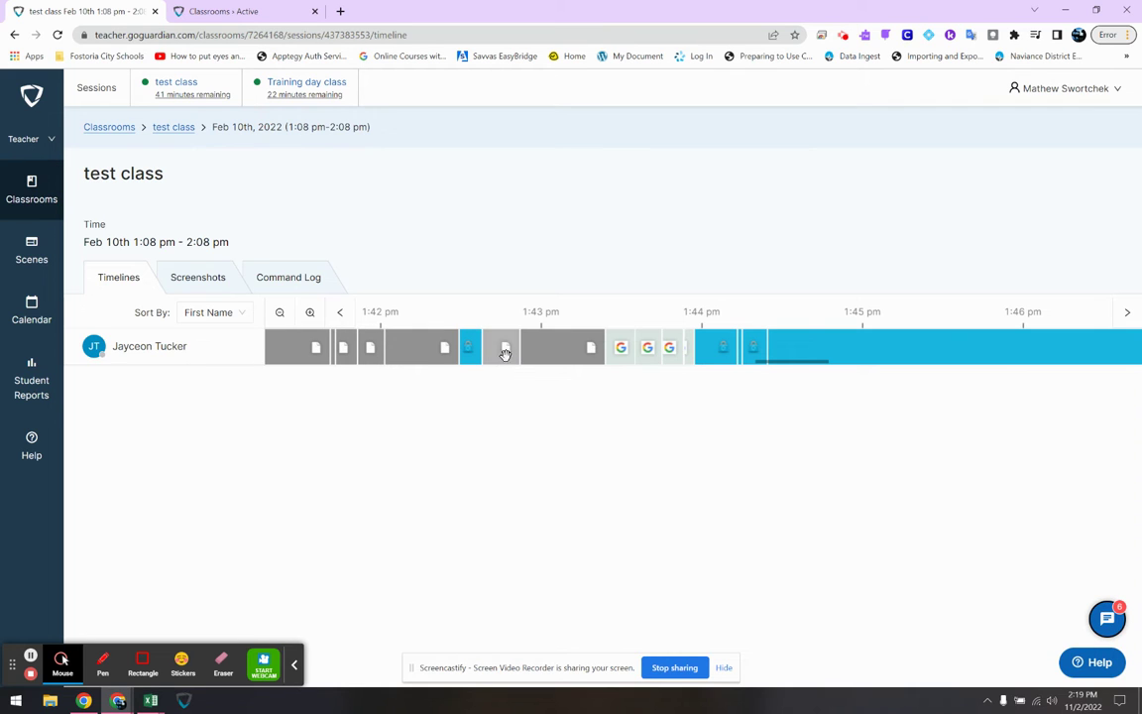
drag(374, 343, 658, 350)
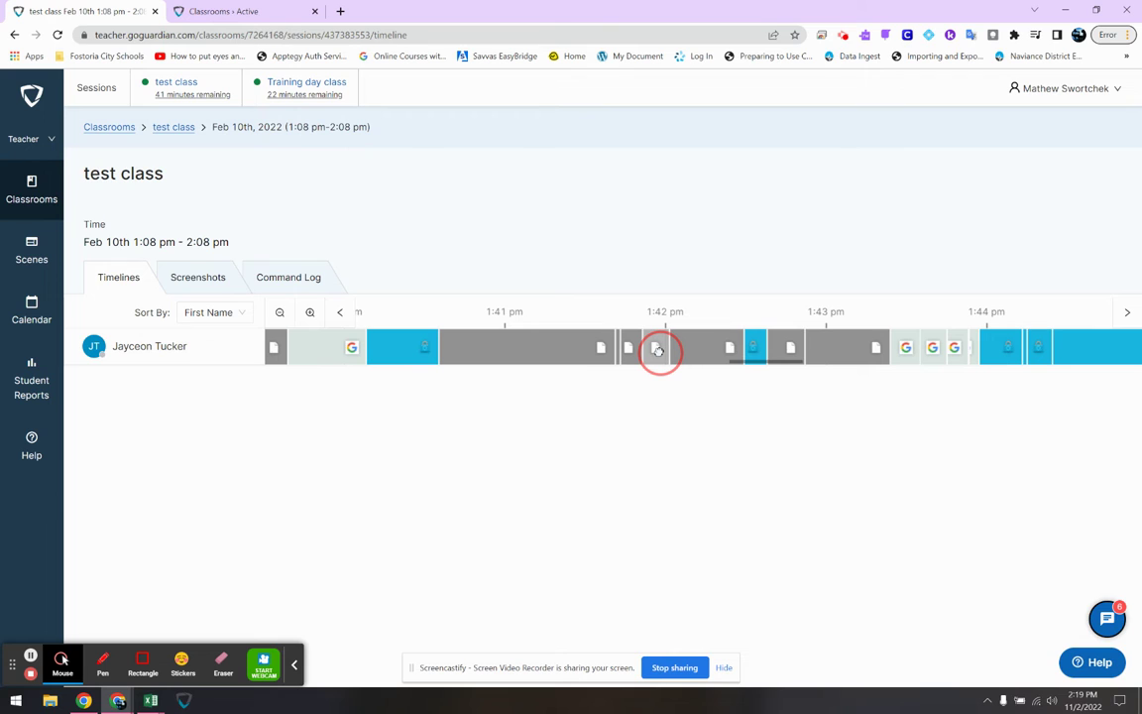
drag(655, 350, 368, 349)
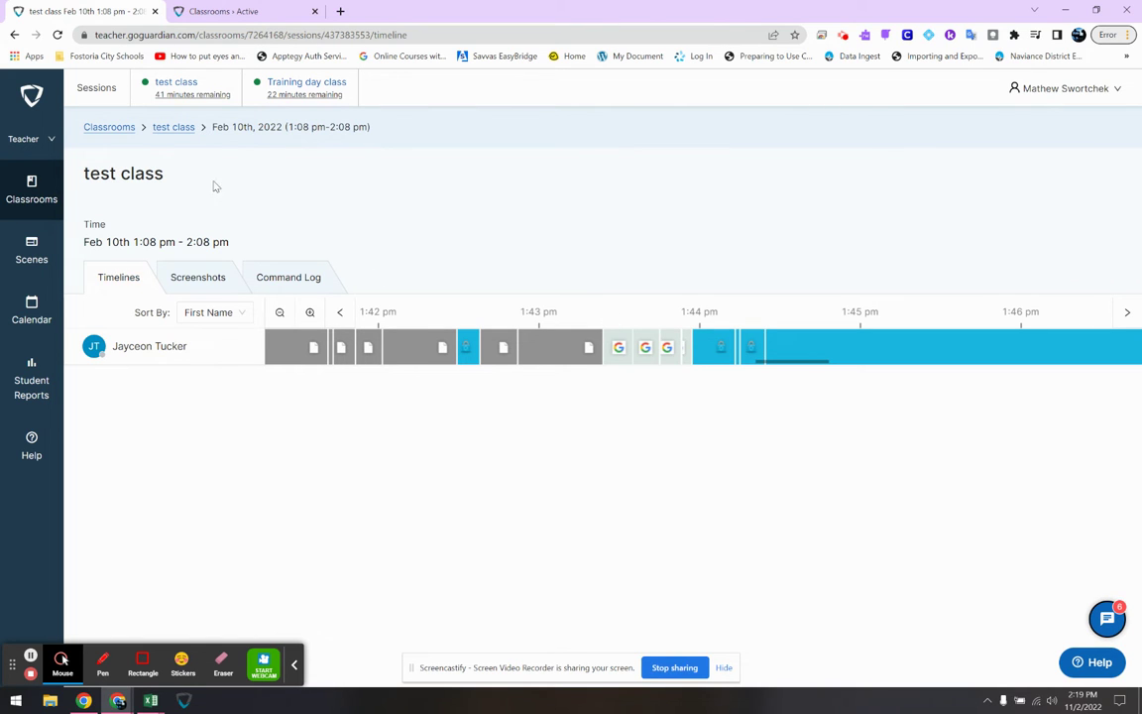
Zoom the timeline fully out, check tab details at 1:52 pm, then show Screenshots.
click(117, 273)
click(287, 324)
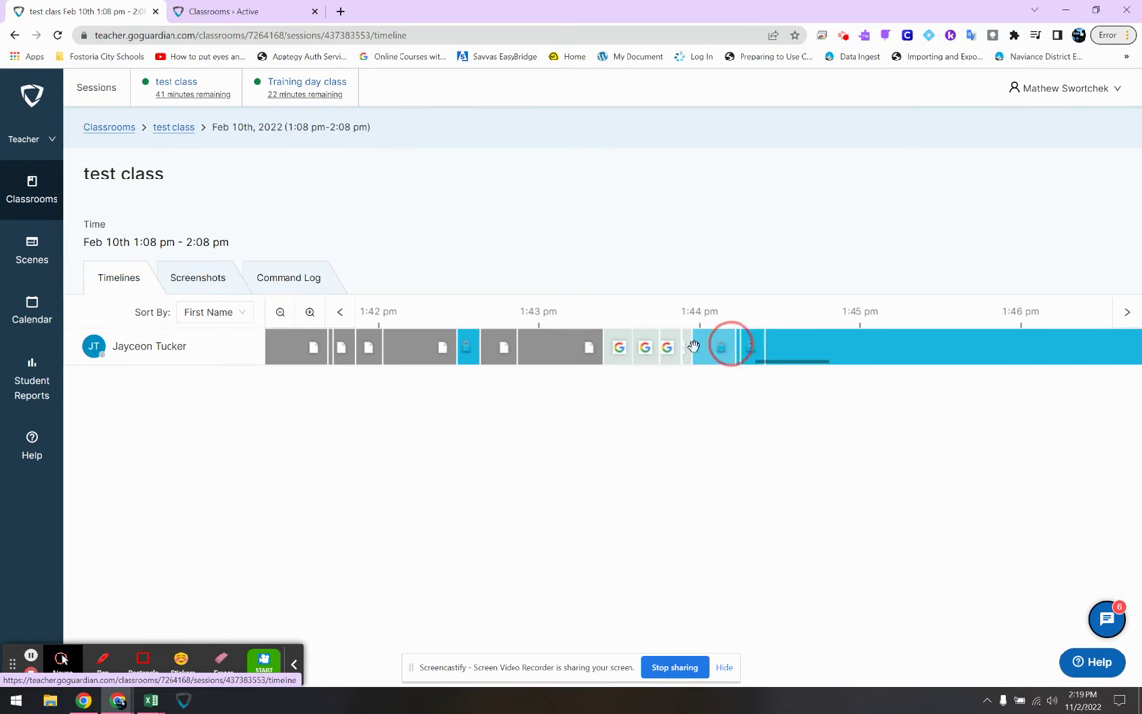
click(280, 312)
click(283, 312)
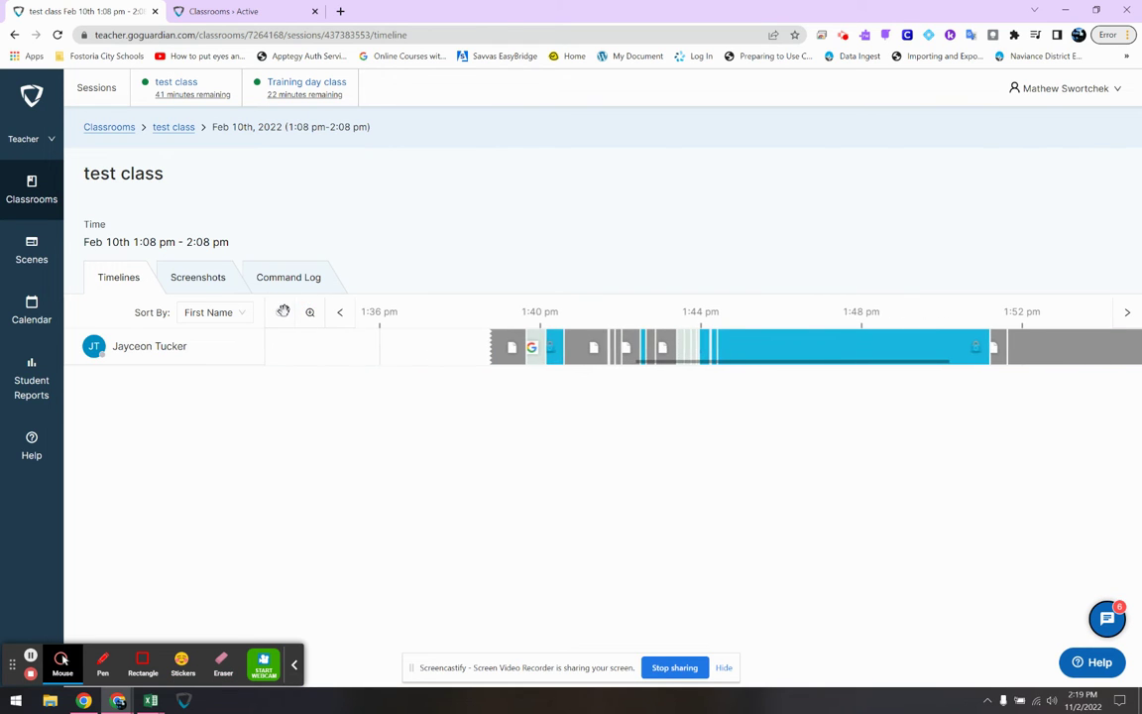
drag(780, 357, 630, 362)
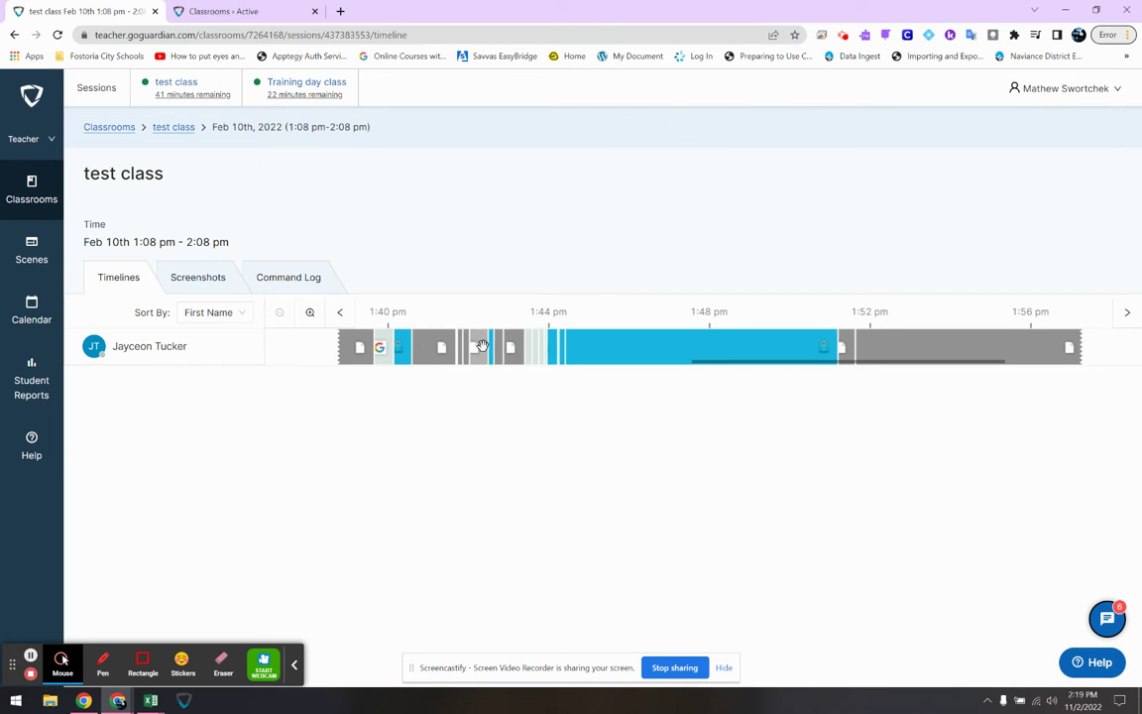
click(838, 349)
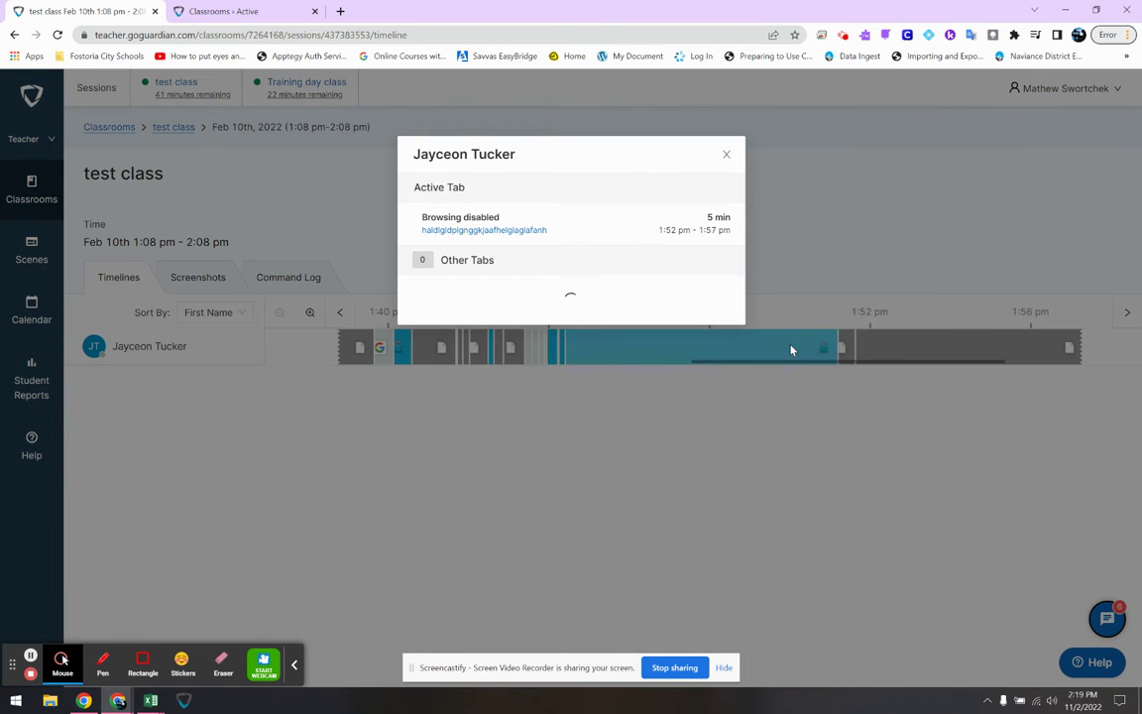
click(849, 343)
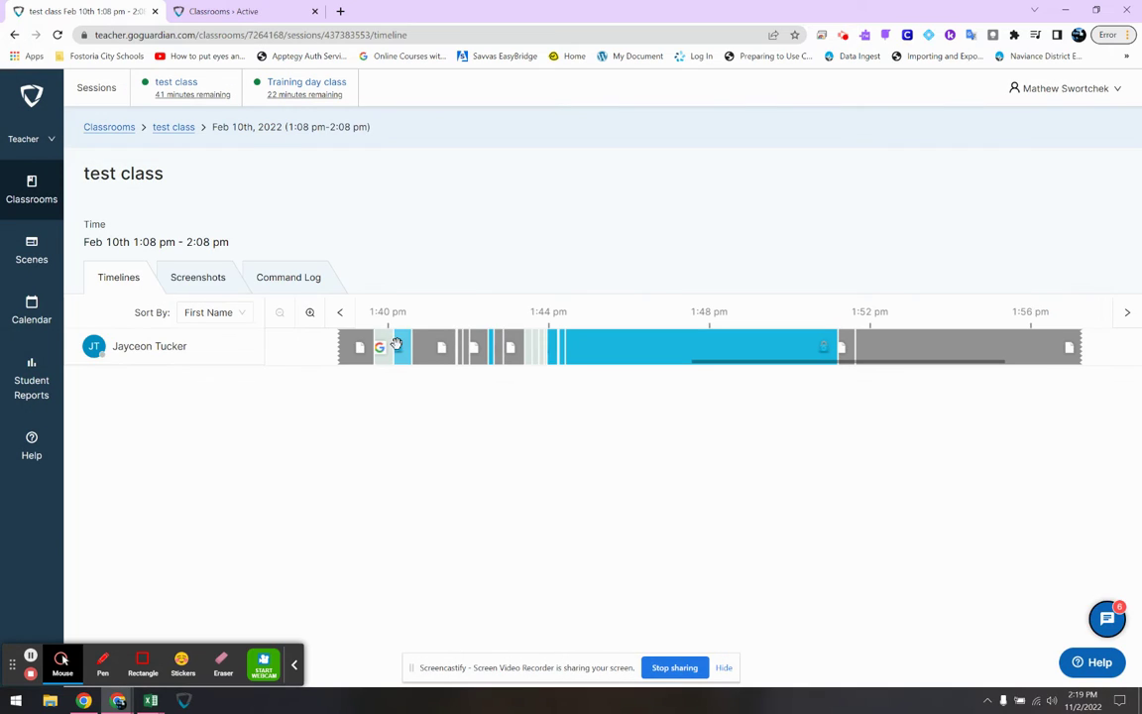
click(212, 283)
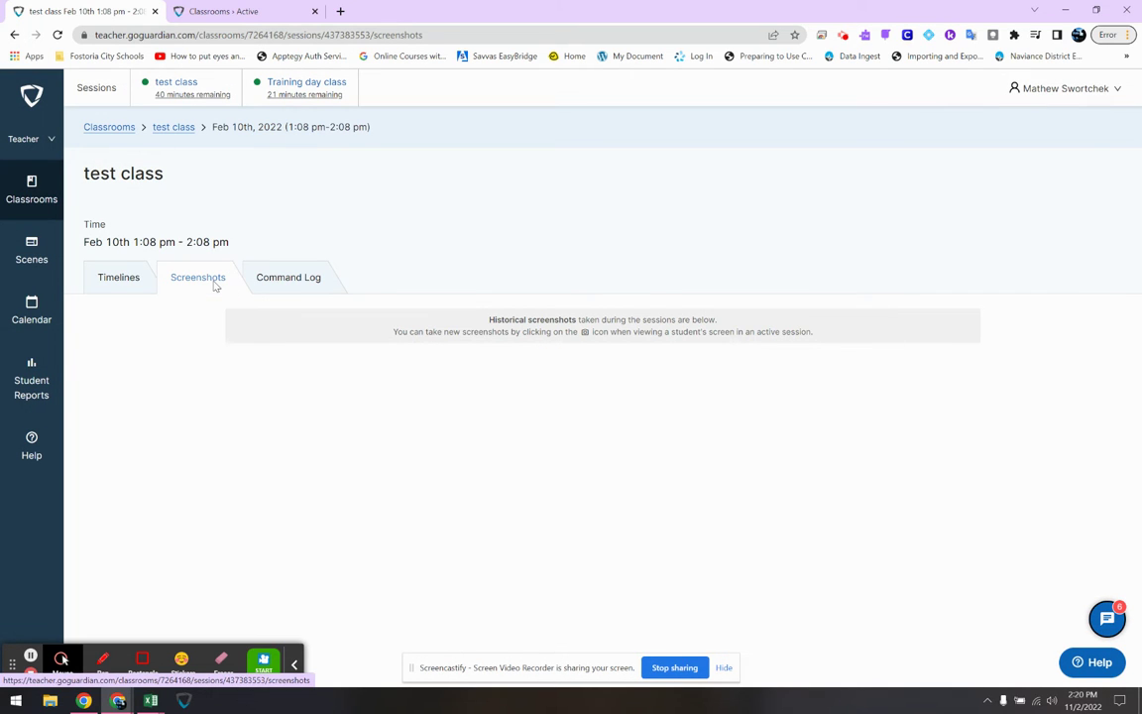
View the Feb 10th session's Command Log, then return to the test class sessions list.
click(268, 282)
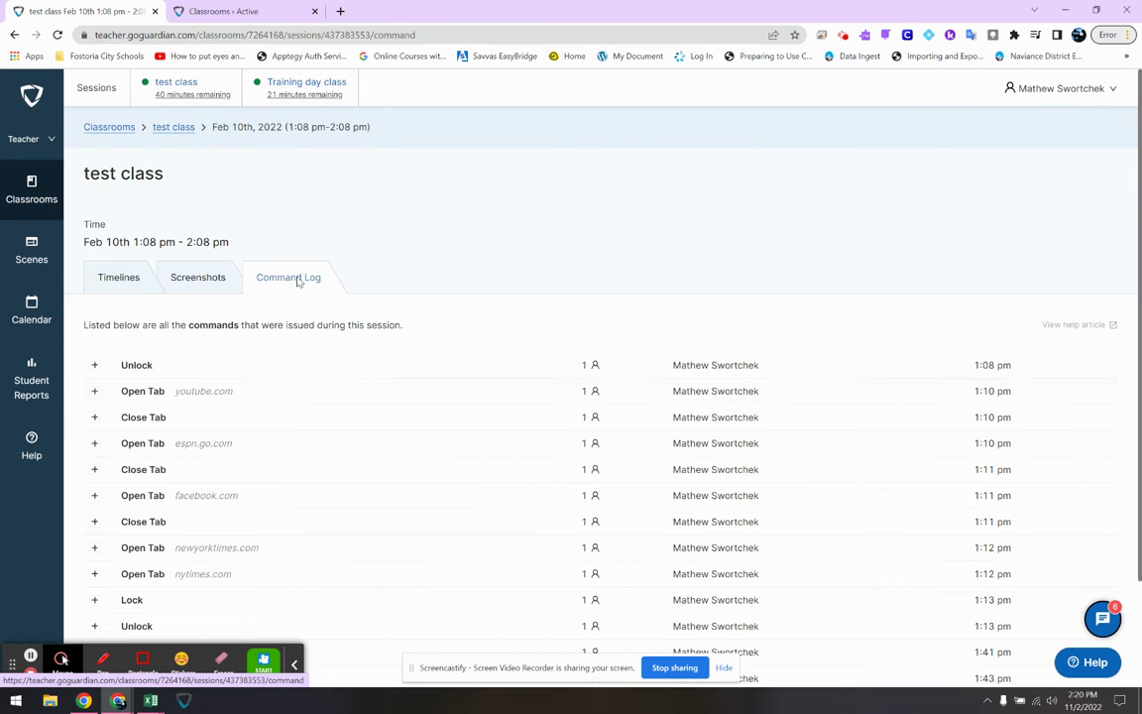
click(181, 132)
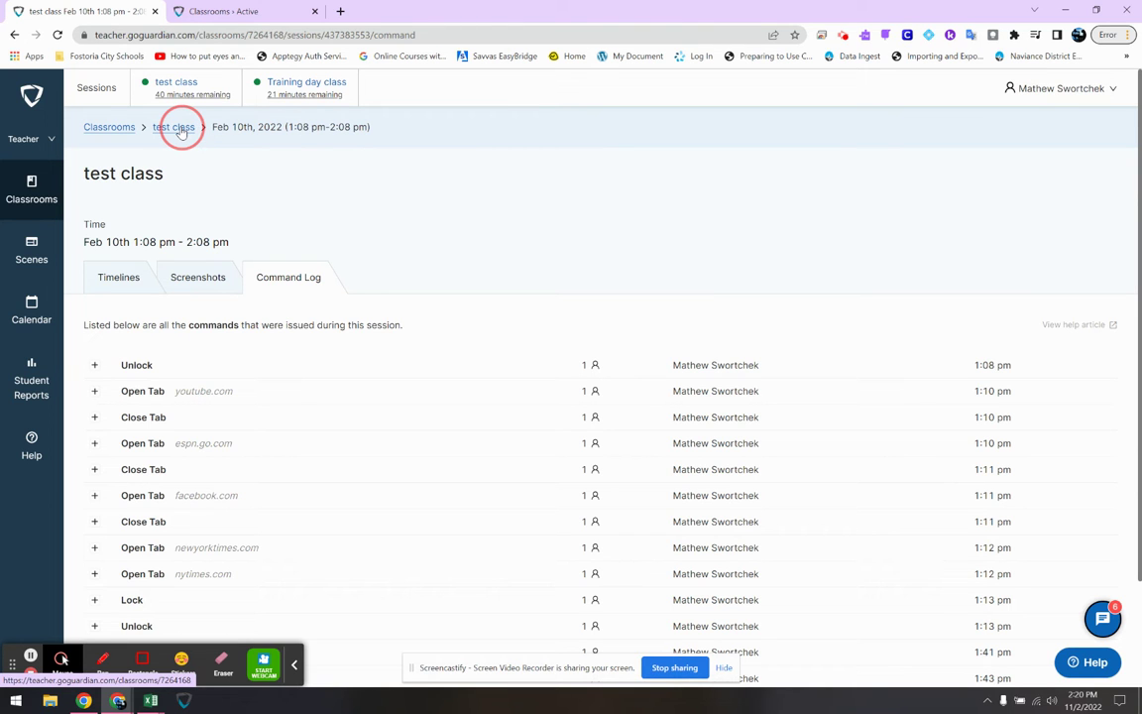
scroll(501, 445, down, 1)
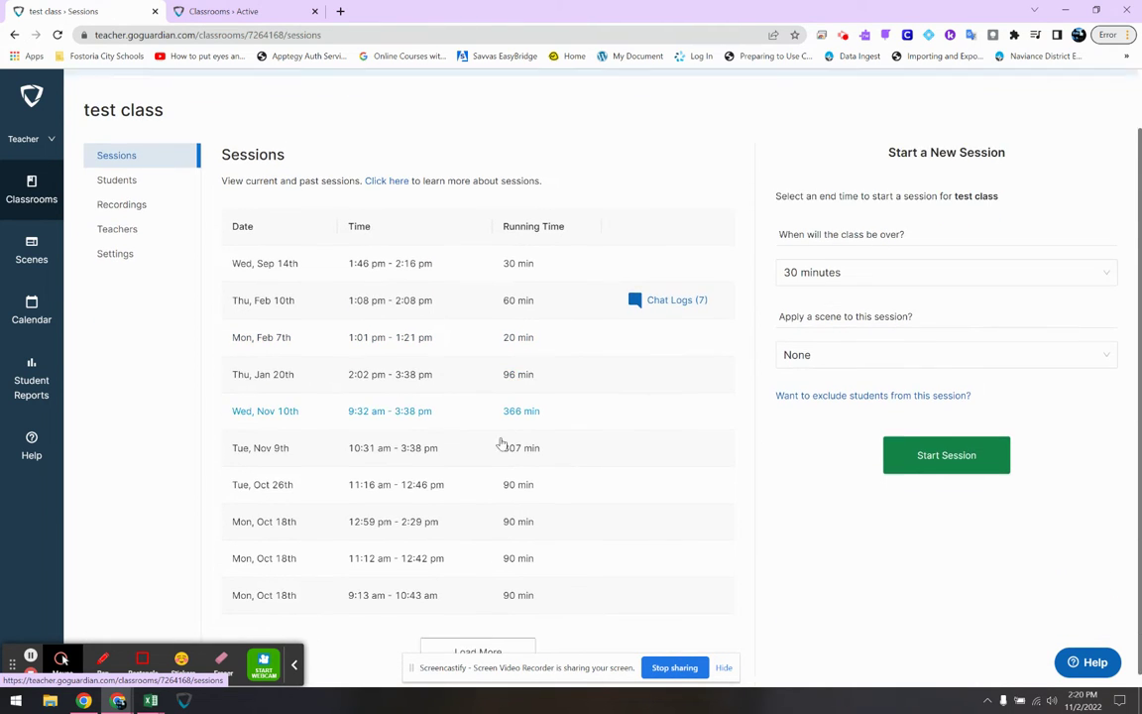
scroll(470, 507, up, 1)
scroll(470, 504, down, 1)
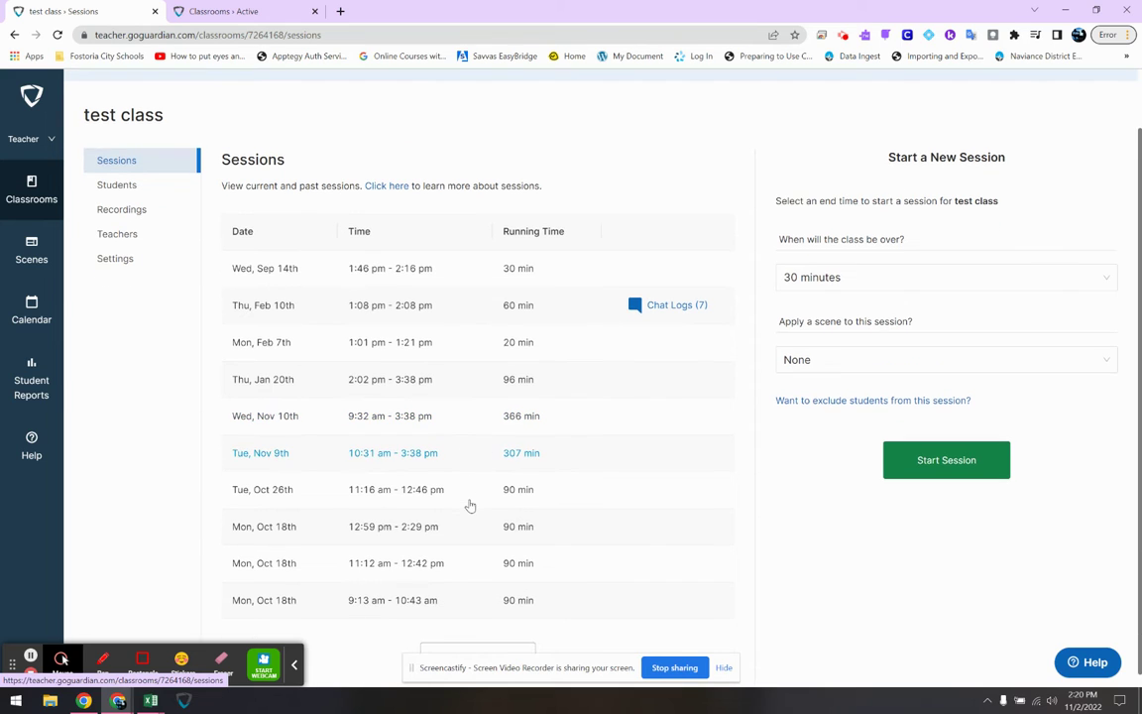
scroll(475, 491, up, 1)
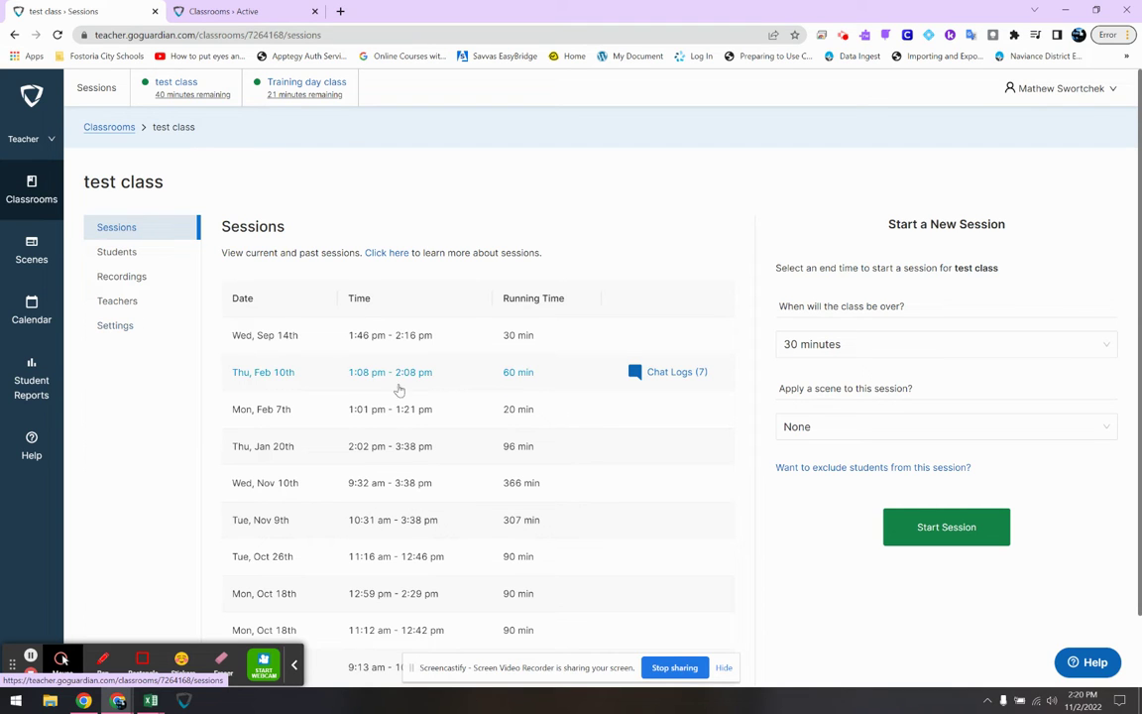
Visit the test class's Students, Recordings, Teachers and Settings pages, then reopen its card options from Classrooms.
click(117, 252)
click(118, 275)
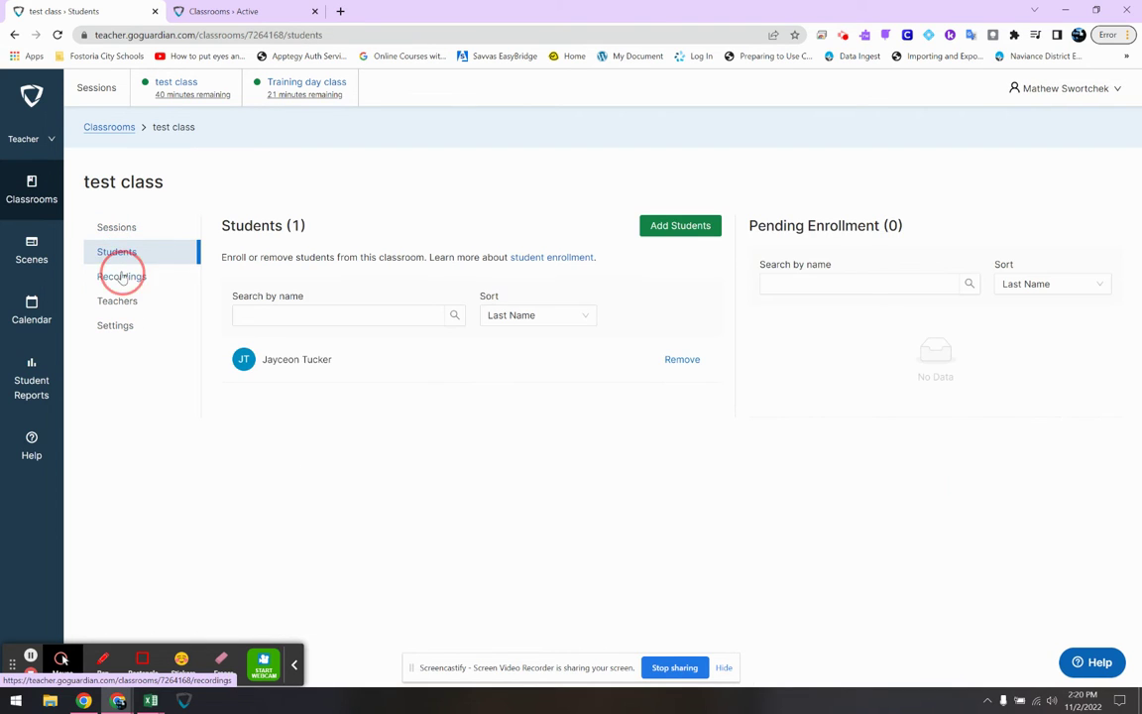
click(118, 303)
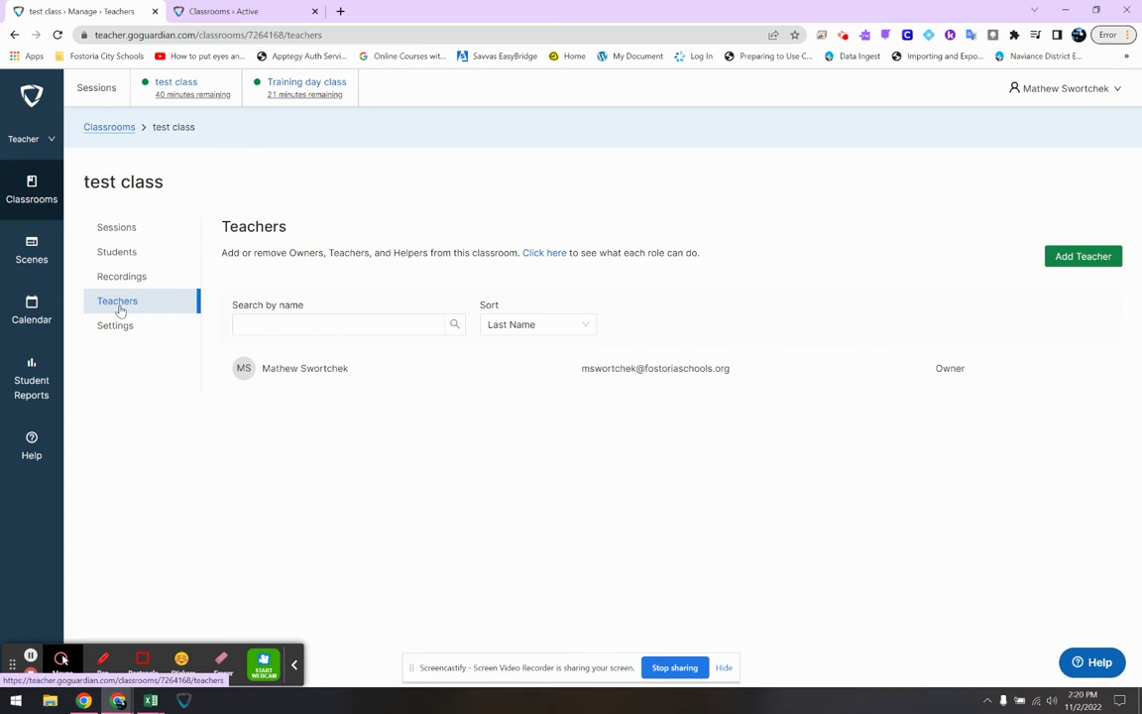
click(115, 326)
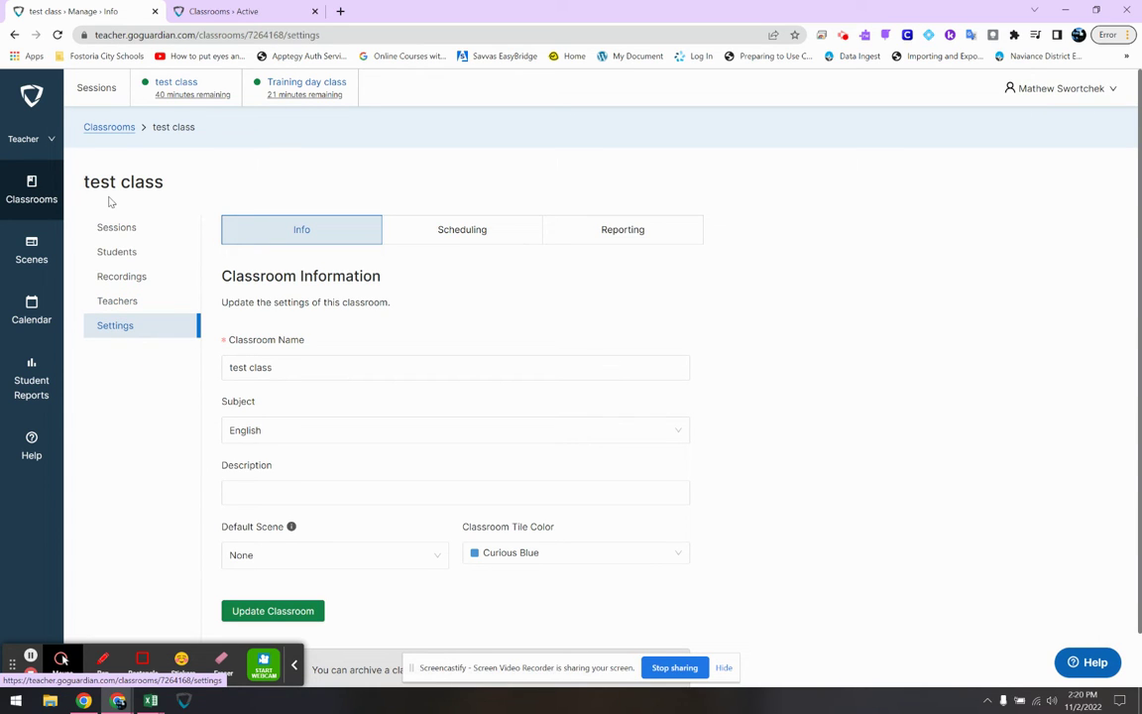
click(109, 127)
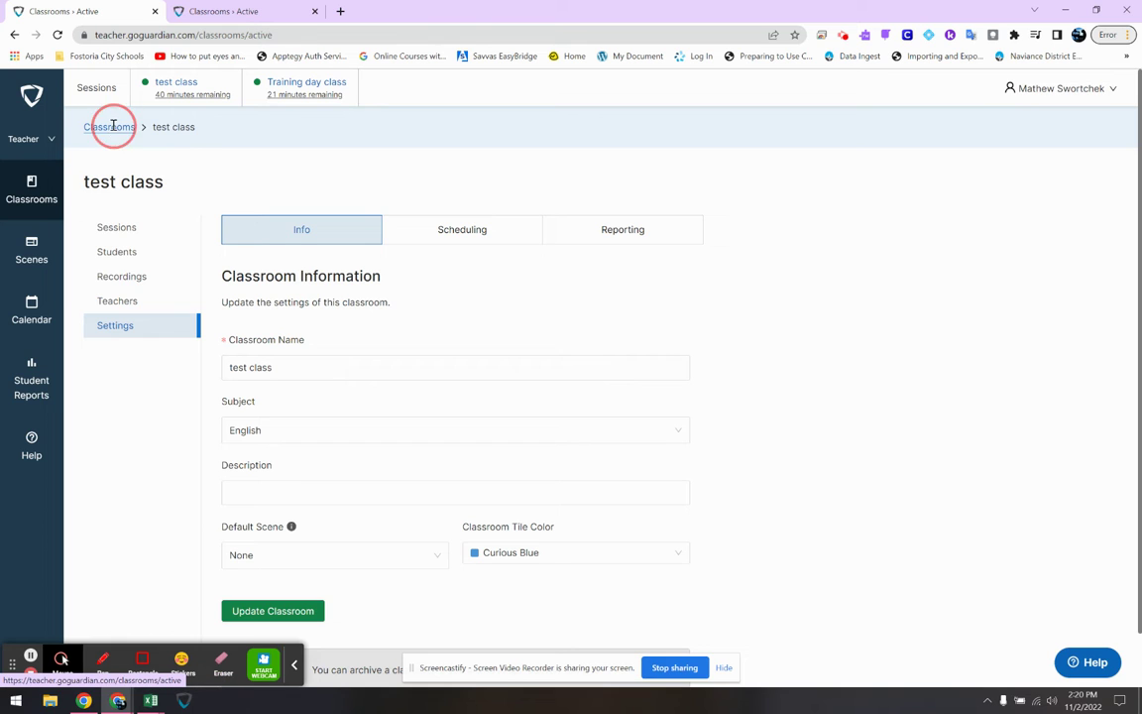
click(390, 271)
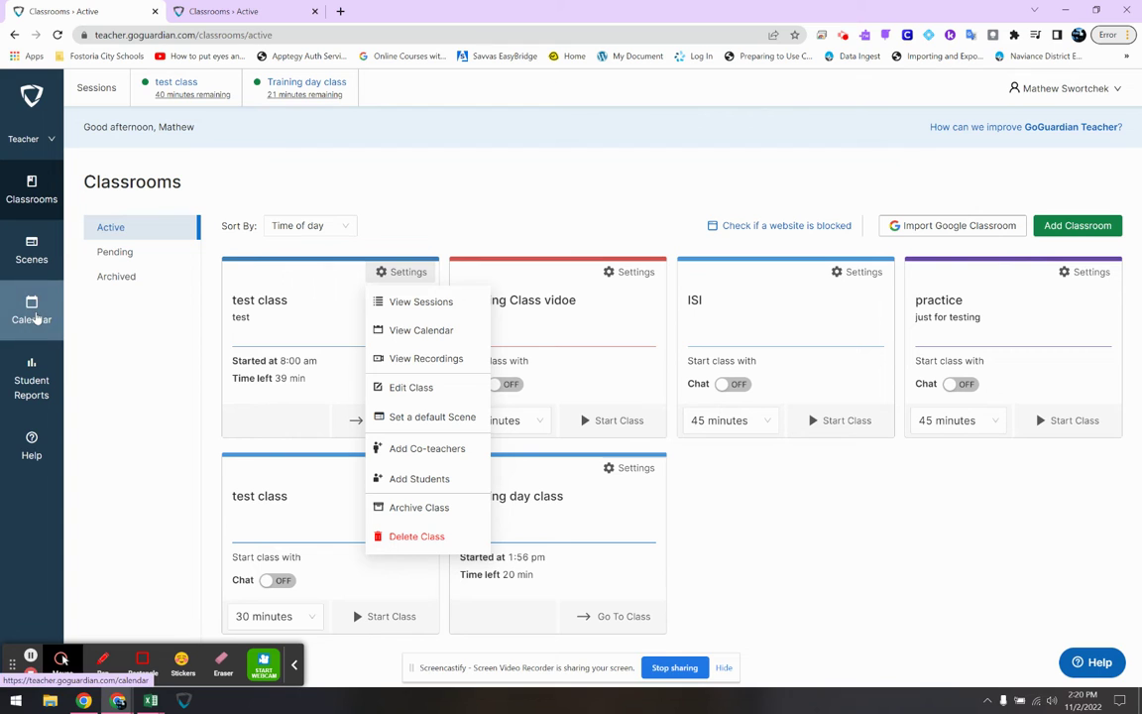
Choose View Calendar to show the Oct 31–Nov 6 weekly sessions and scroll through them.
click(399, 331)
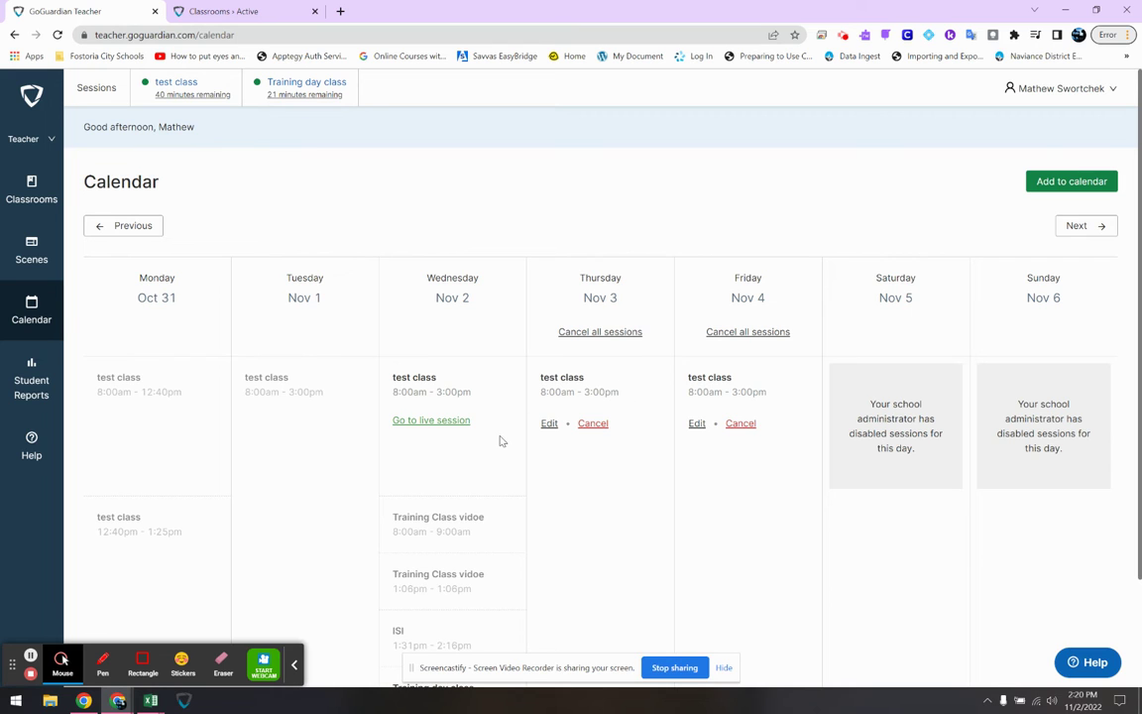
scroll(501, 440, down, 2)
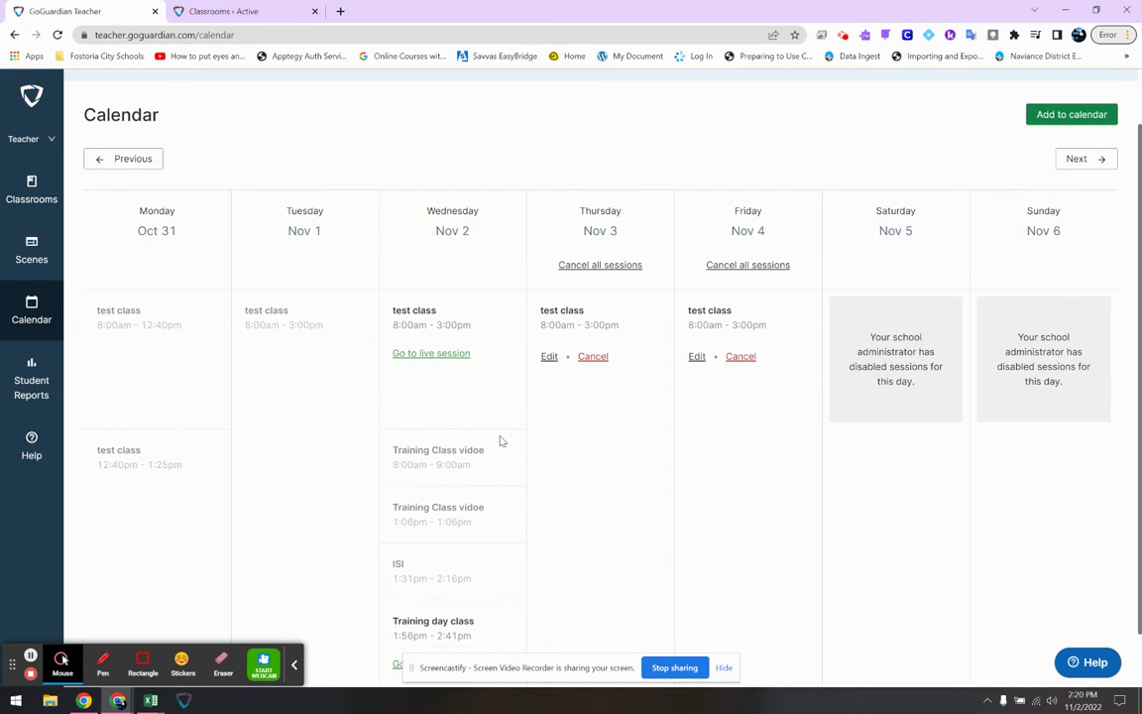
scroll(475, 416, up, 1)
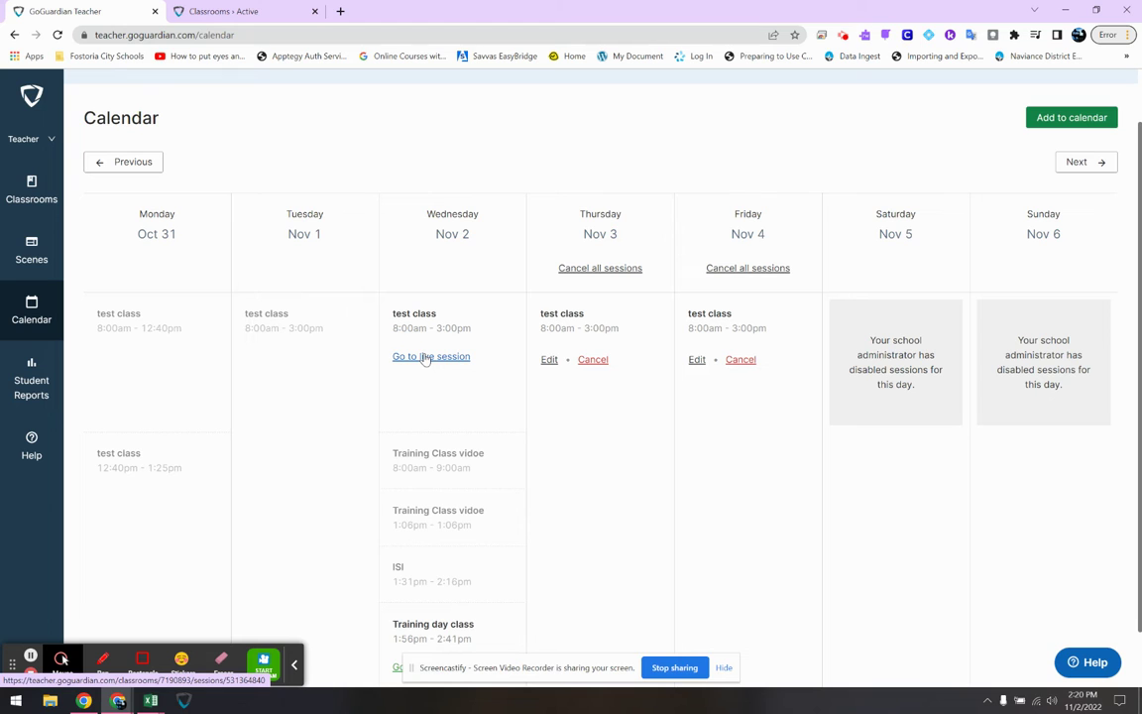
In the schedule editor, set Wednesday's end time to 04:00 PM and switch off Friday's session.
click(549, 359)
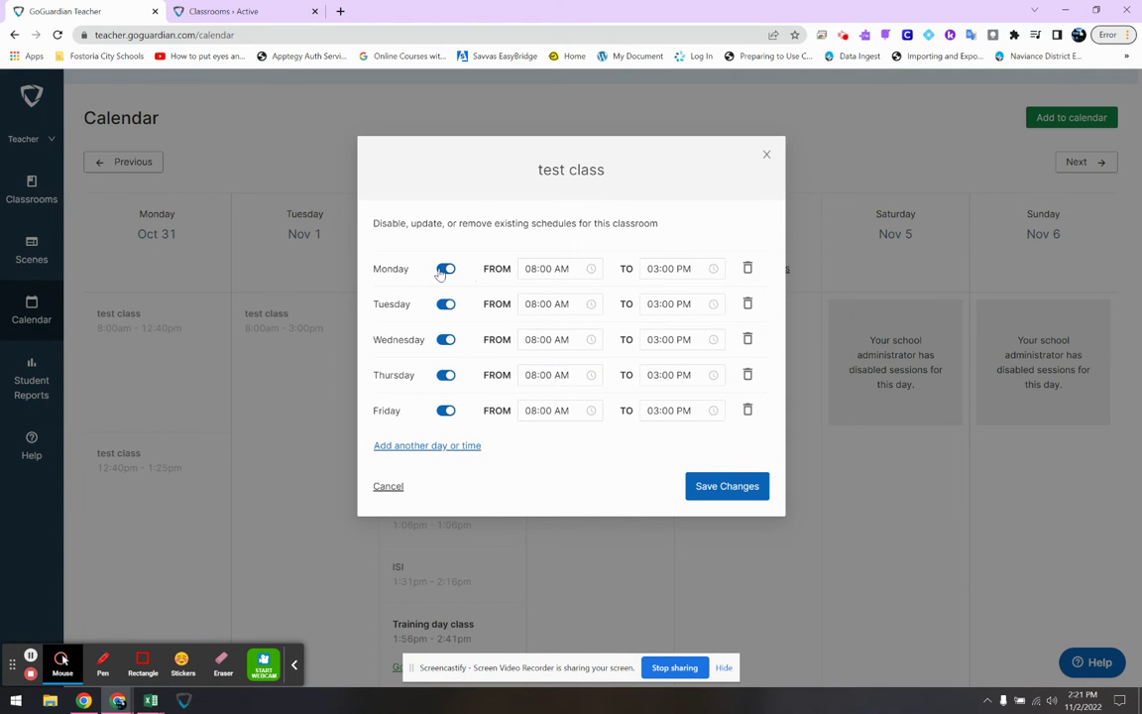
click(654, 339)
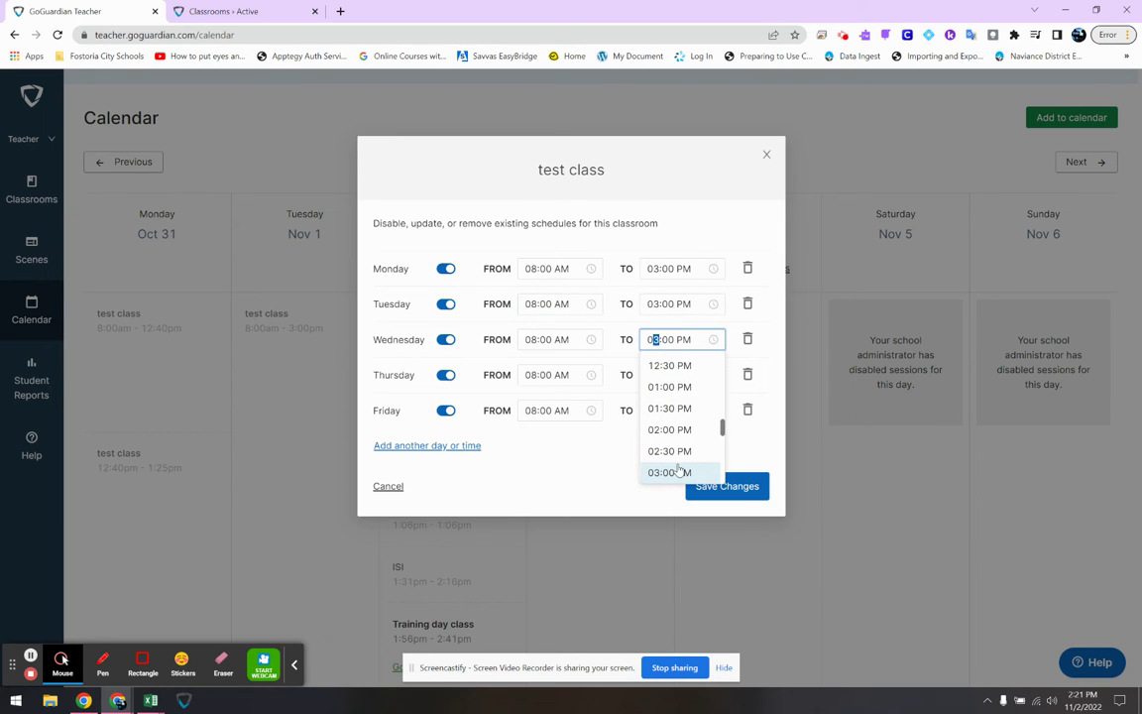
scroll(670, 436, down, 1)
click(692, 448)
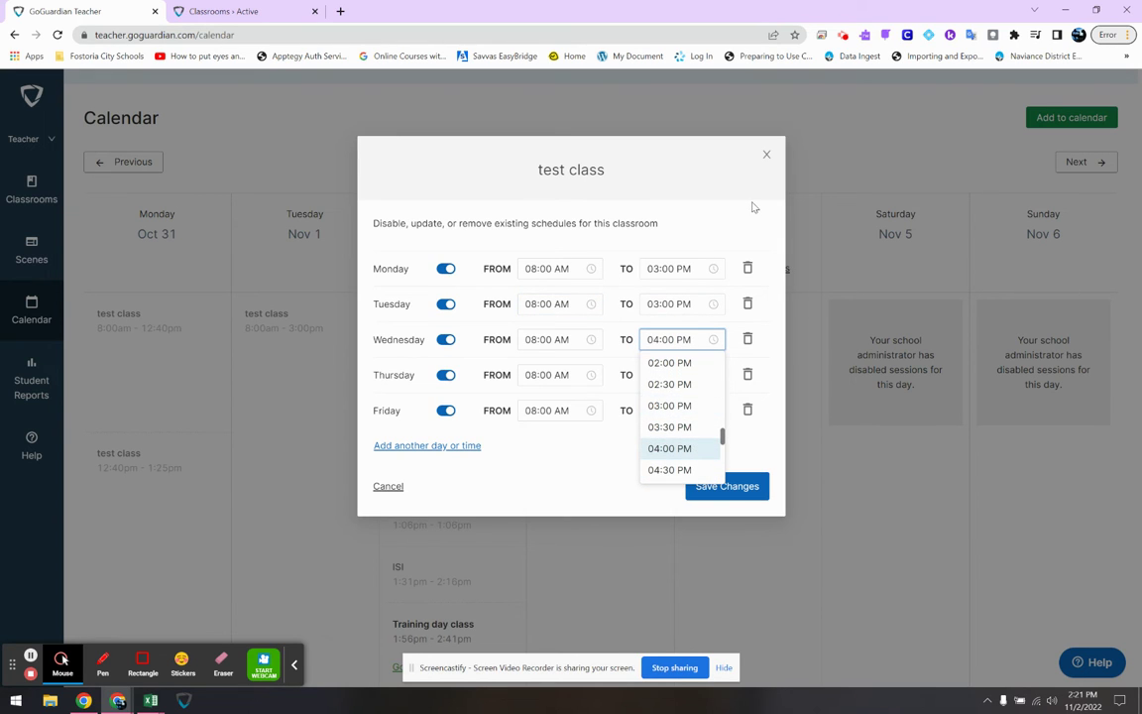
click(762, 234)
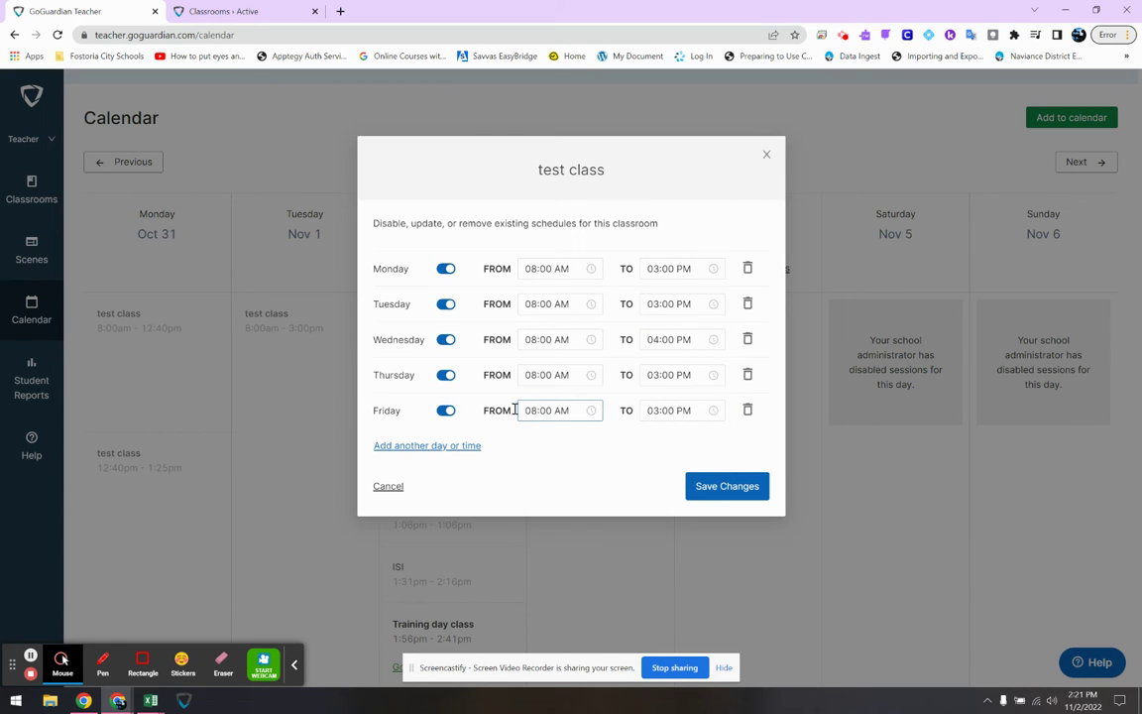
click(446, 411)
drag(401, 410, 382, 408)
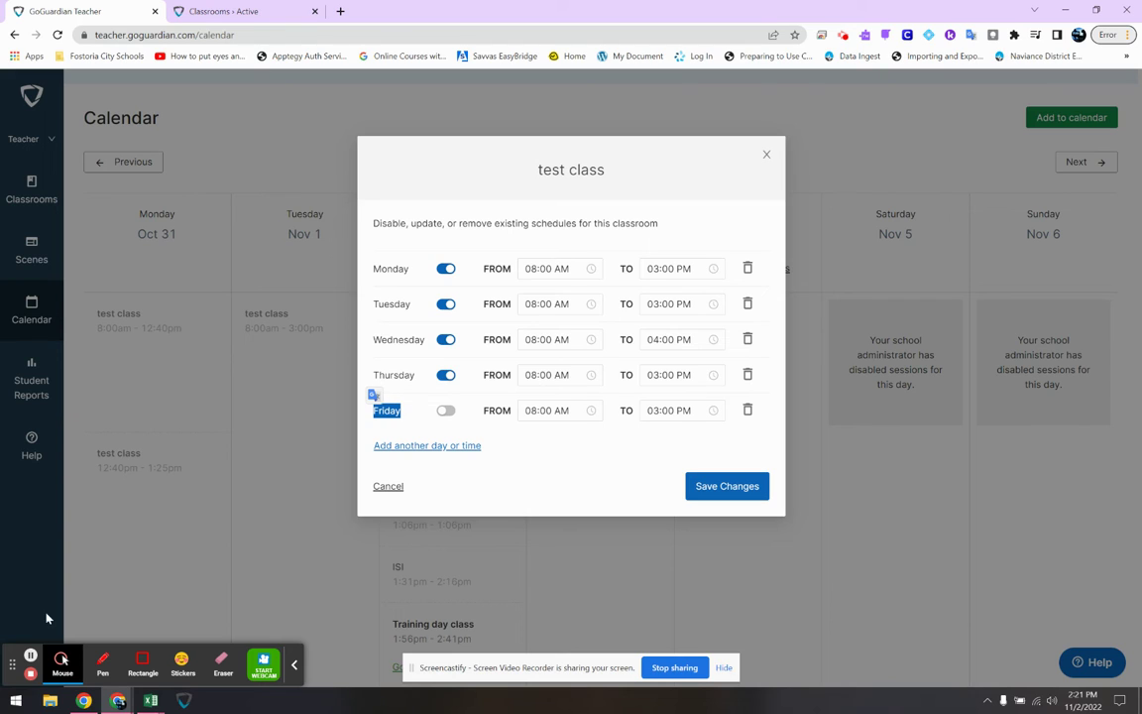
click(30, 662)
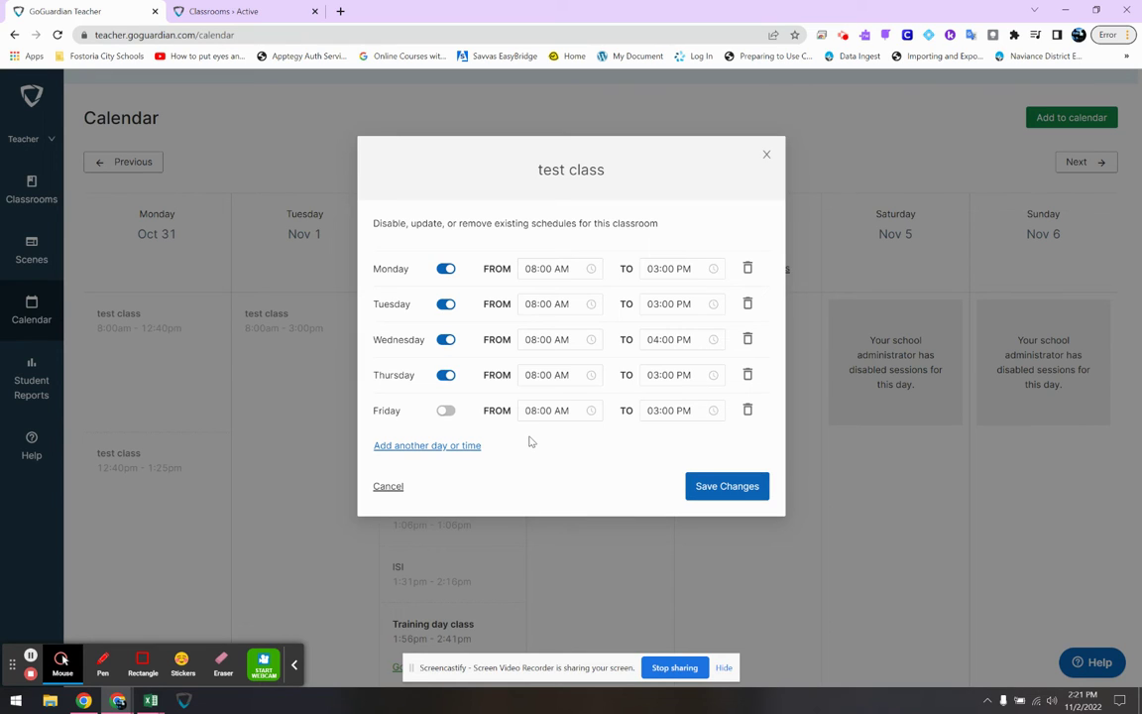
Add a new schedule row set to Saturday, then close the editor without saving.
click(467, 447)
click(461, 456)
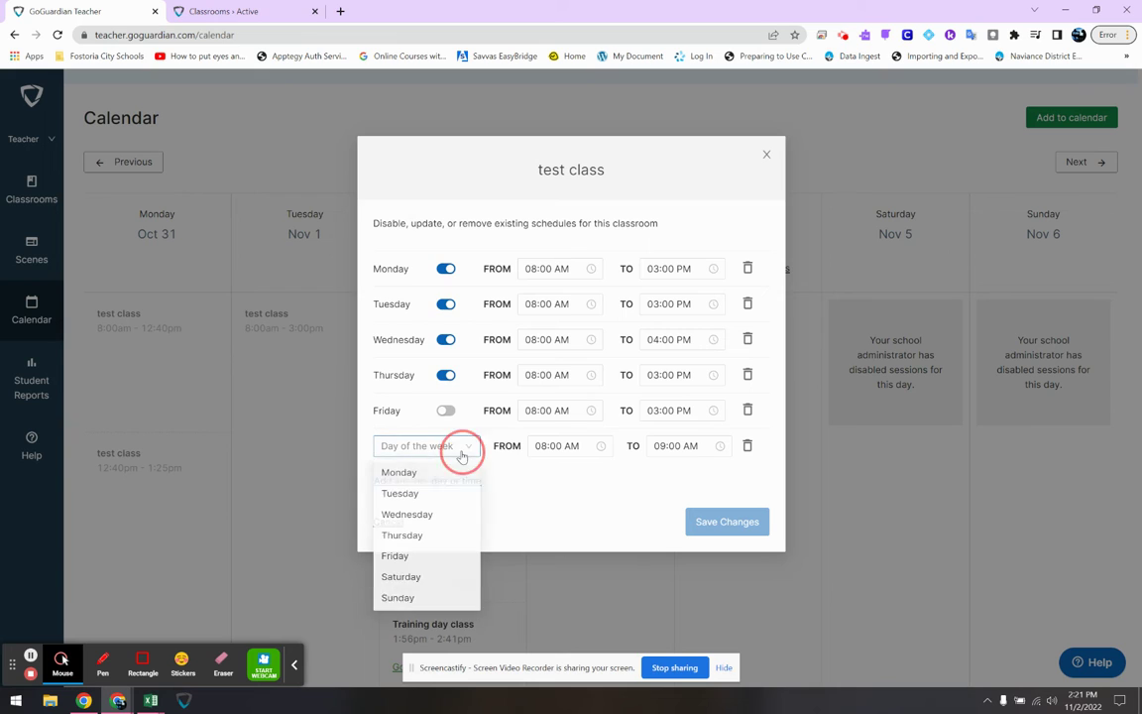
click(438, 579)
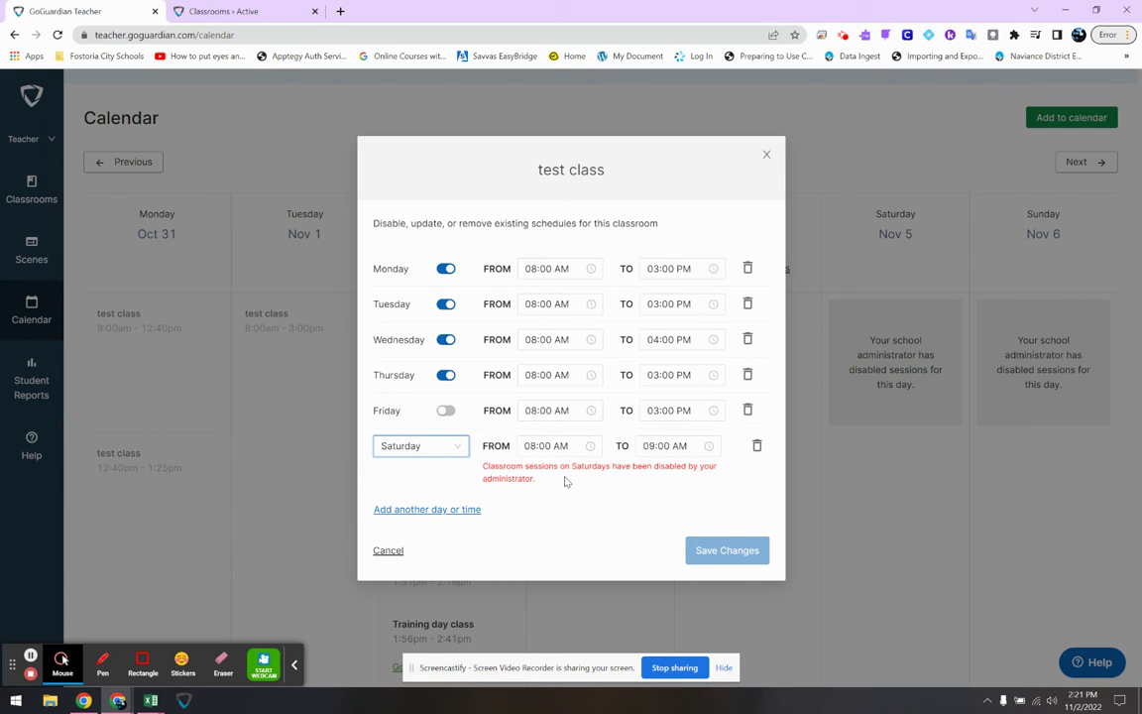
click(31, 657)
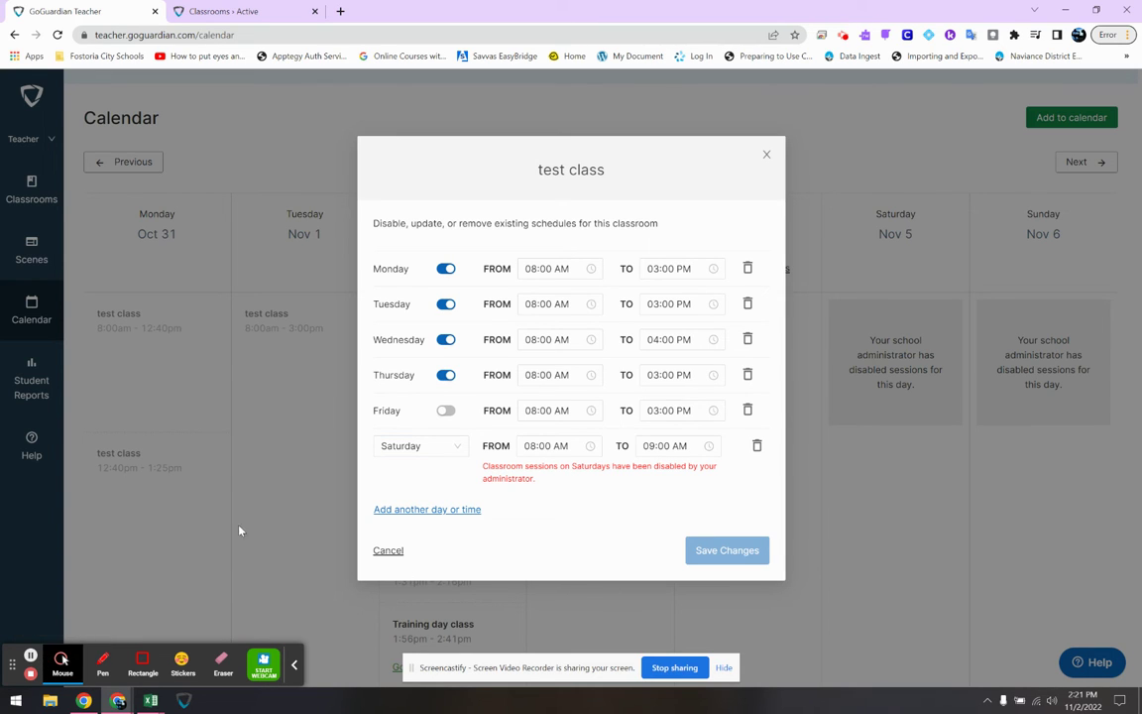
click(437, 455)
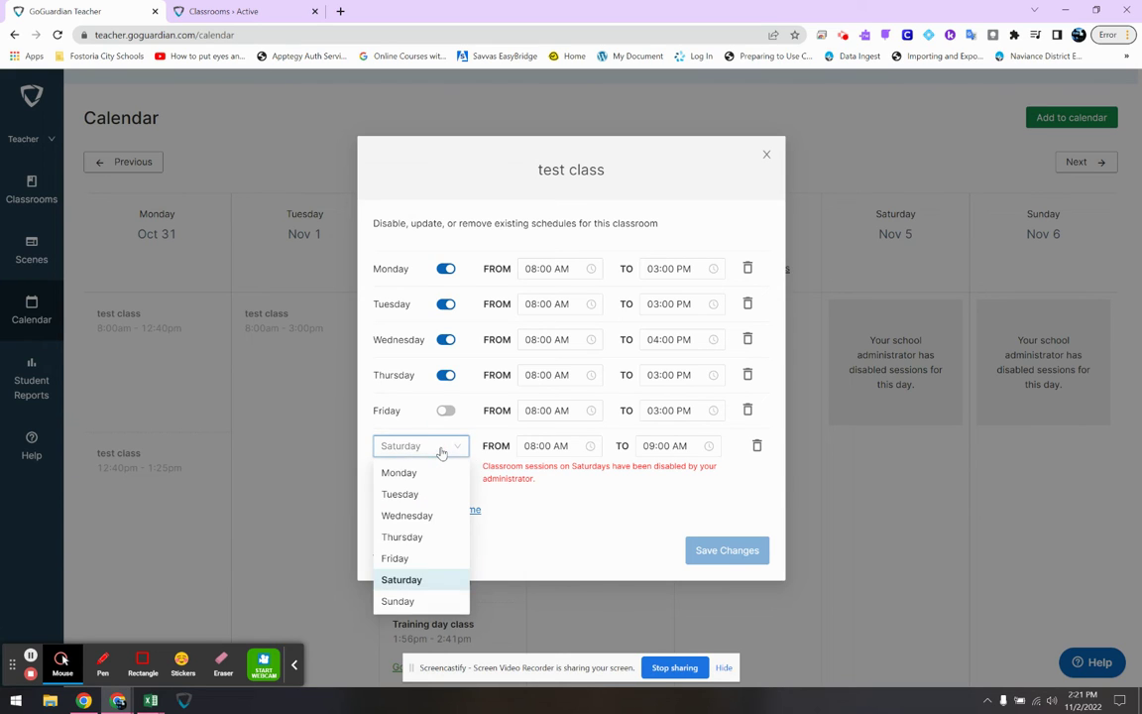
click(441, 452)
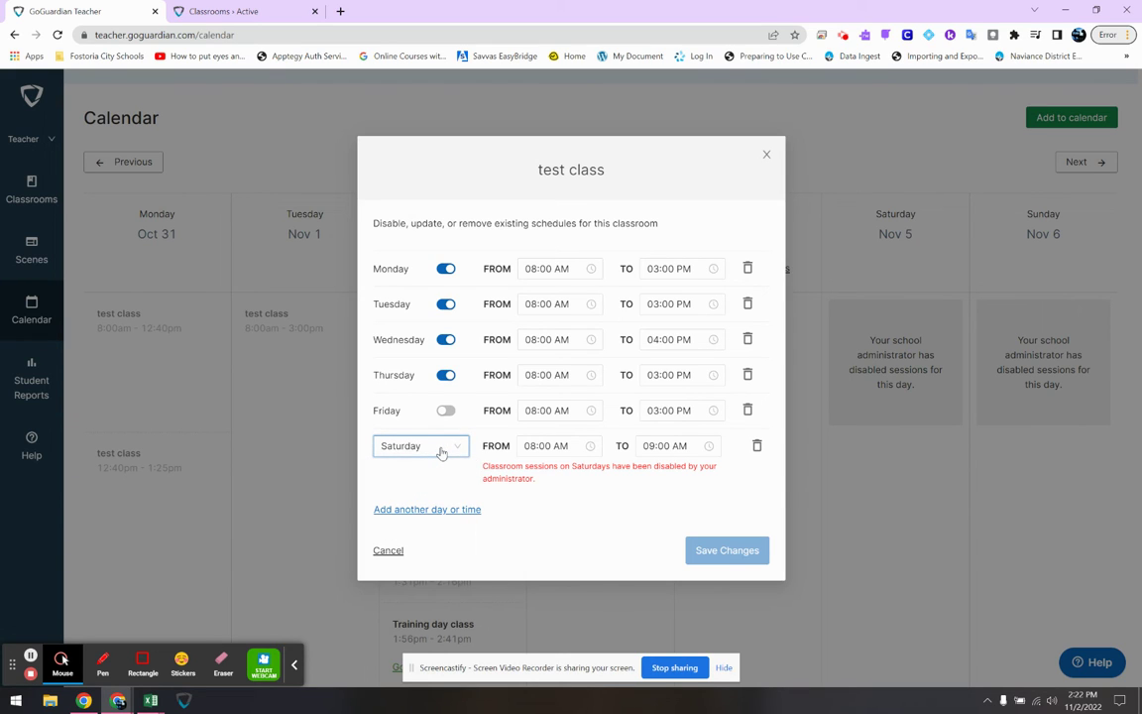
click(766, 157)
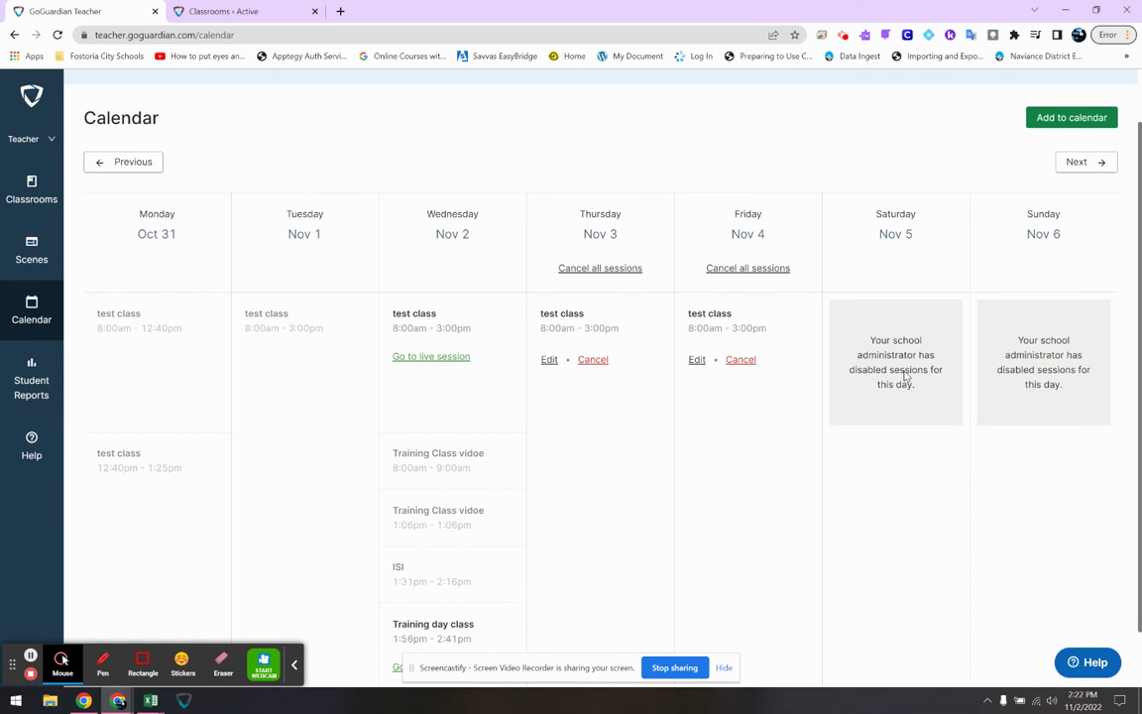
Highlight the Sunday disabled-sessions notice, view the Oct 24–30 week, then return to classrooms.
triple_click(1007, 370)
click(927, 370)
click(114, 164)
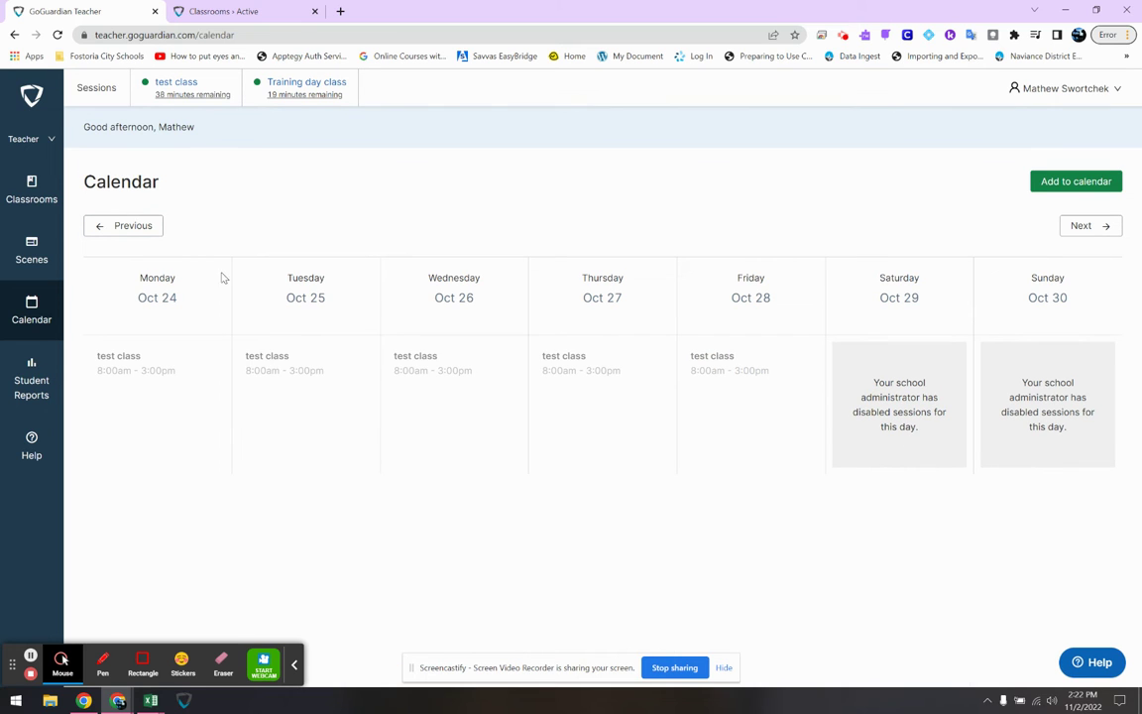
click(39, 199)
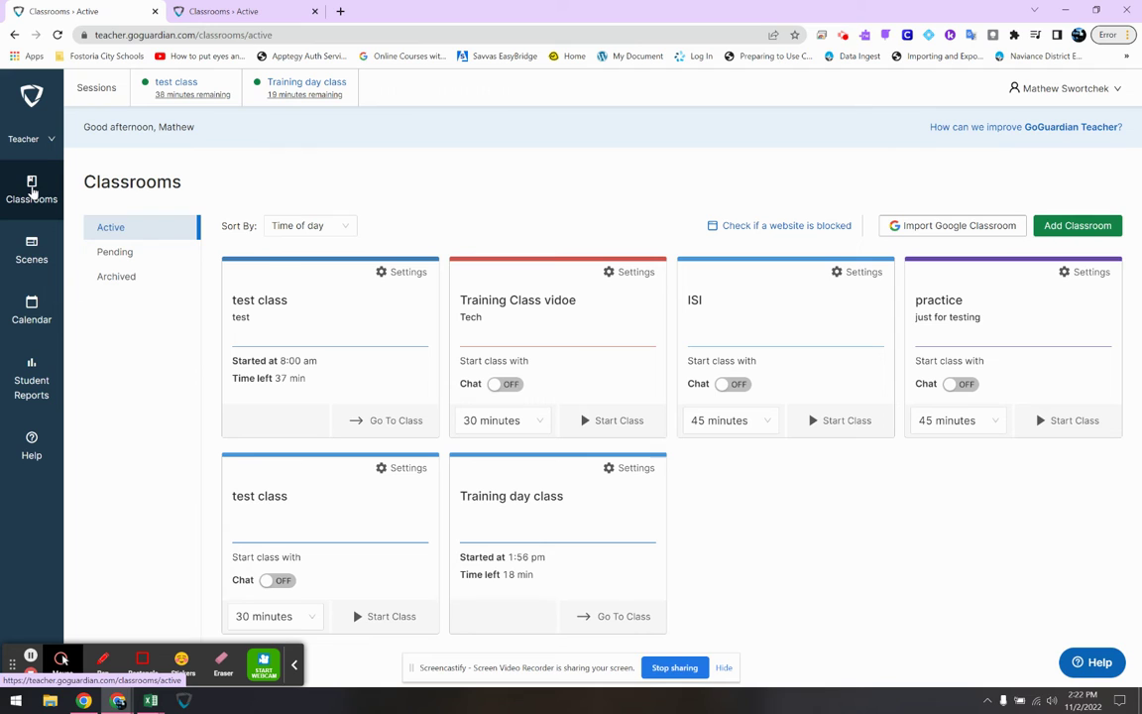
Open the test class's Recordings page from its card, then return to the classrooms list.
click(395, 271)
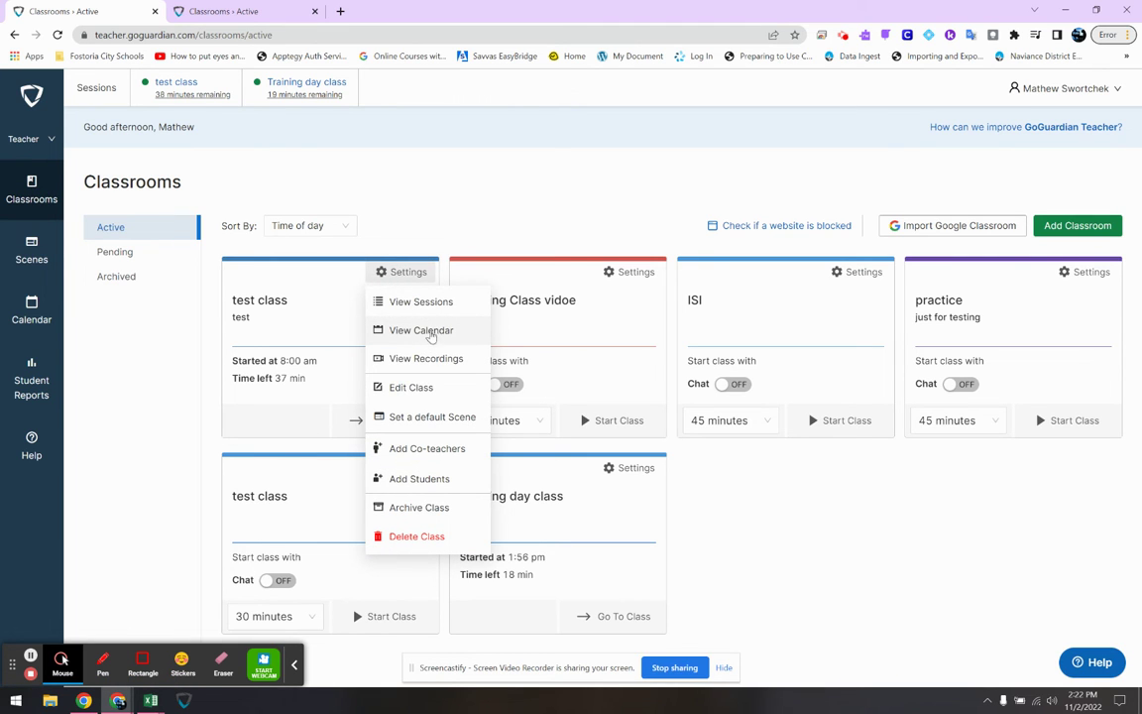
click(429, 359)
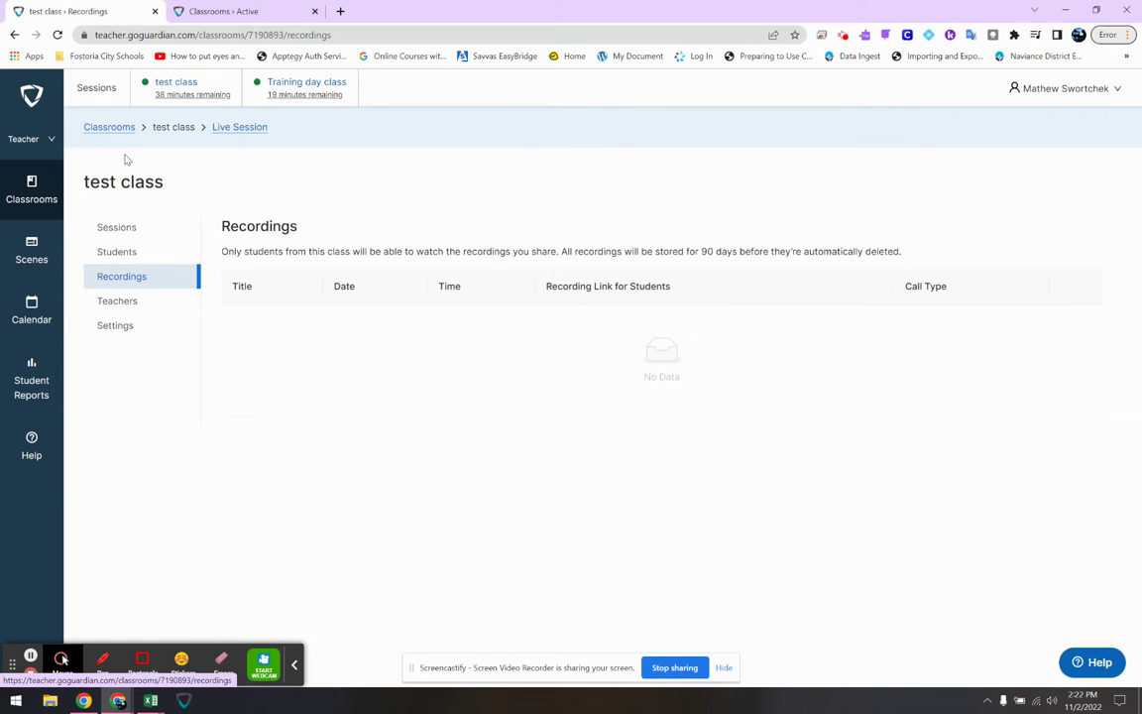
click(105, 126)
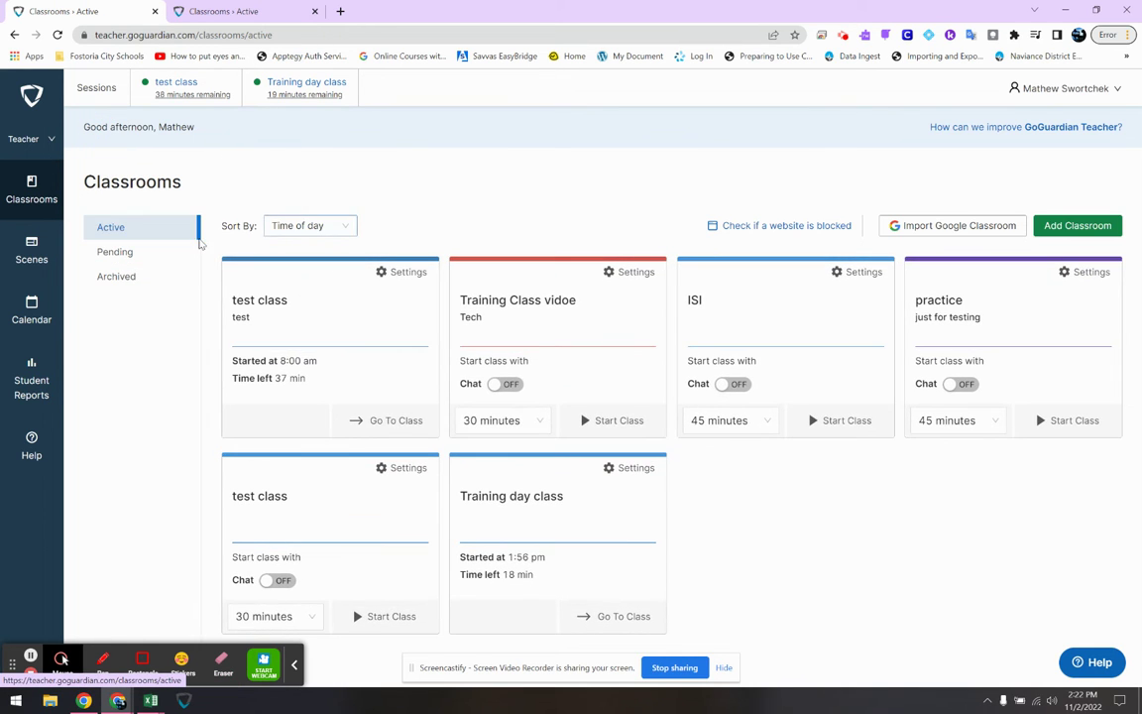
Open the first test class's Edit Class dialog and change its tile colour to Deep Blue.
click(406, 272)
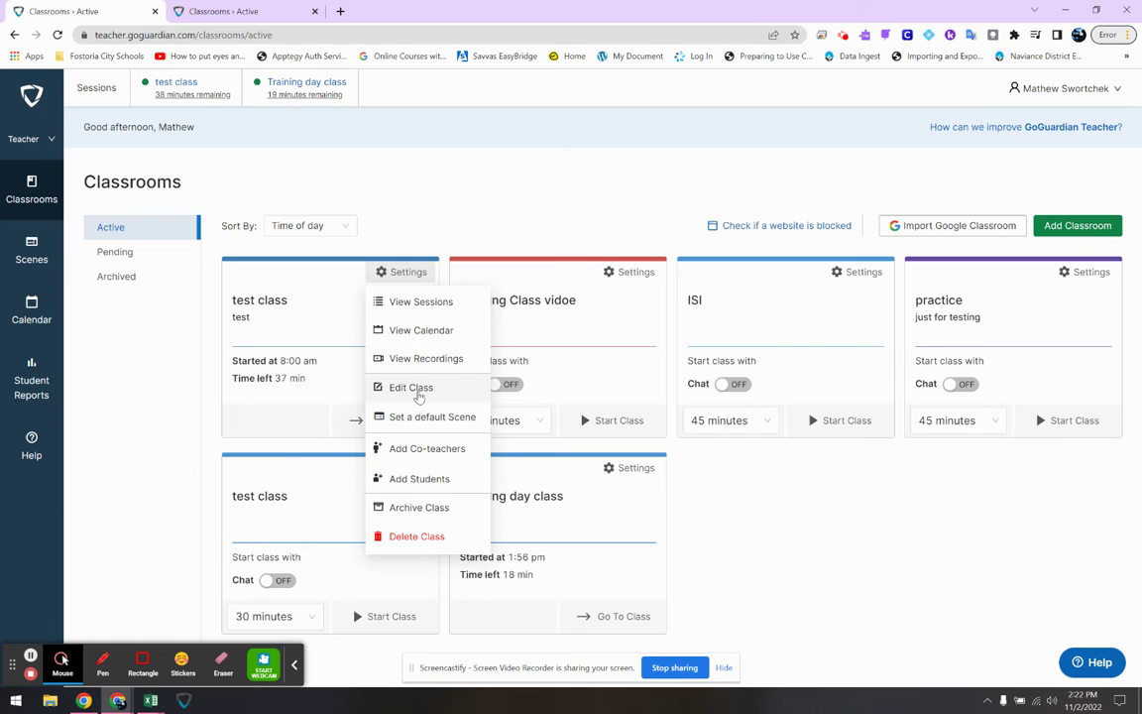
click(412, 388)
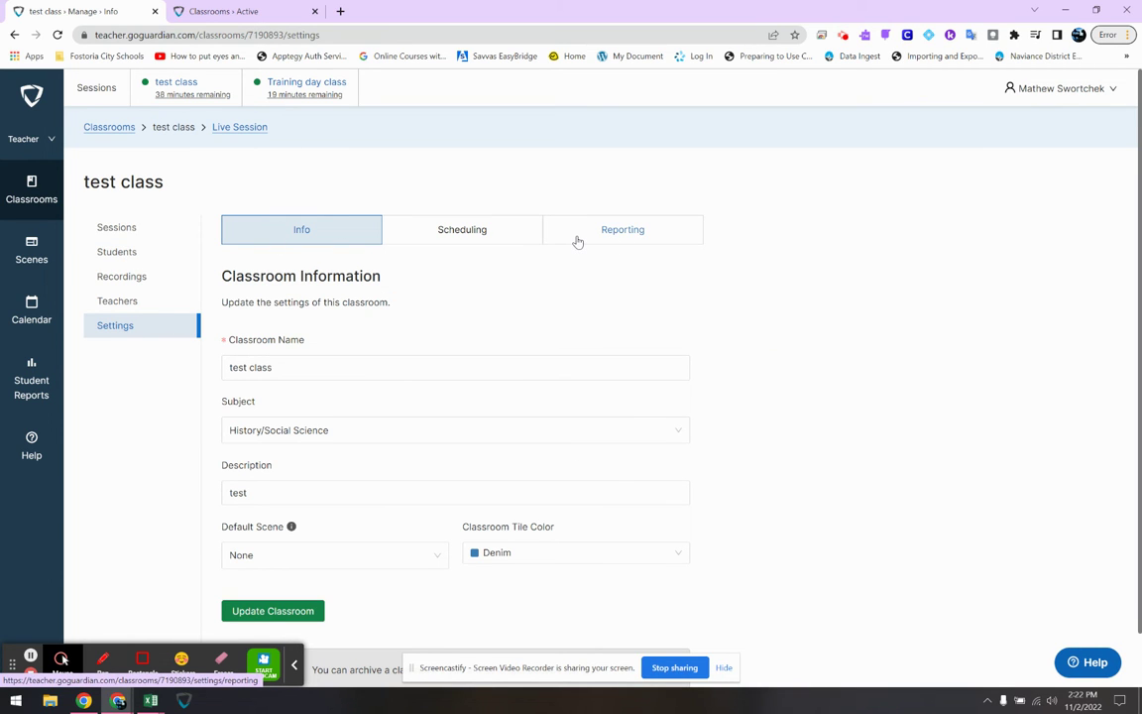
click(318, 363)
scroll(318, 359, down, 1)
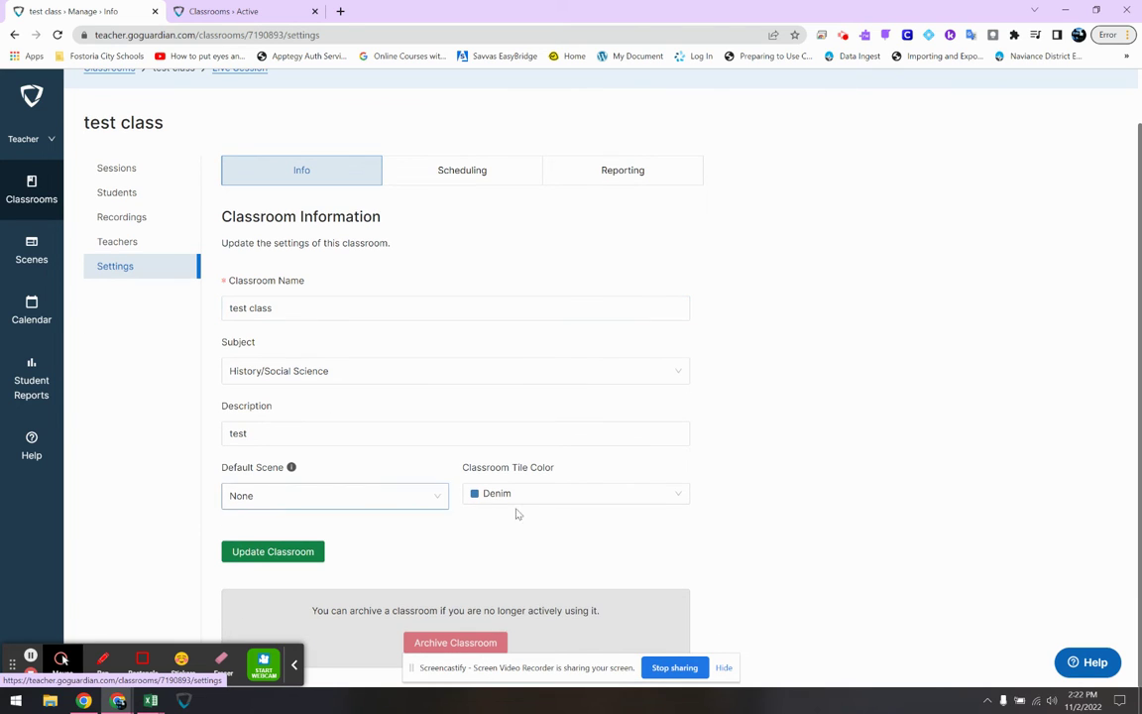
click(558, 494)
click(639, 593)
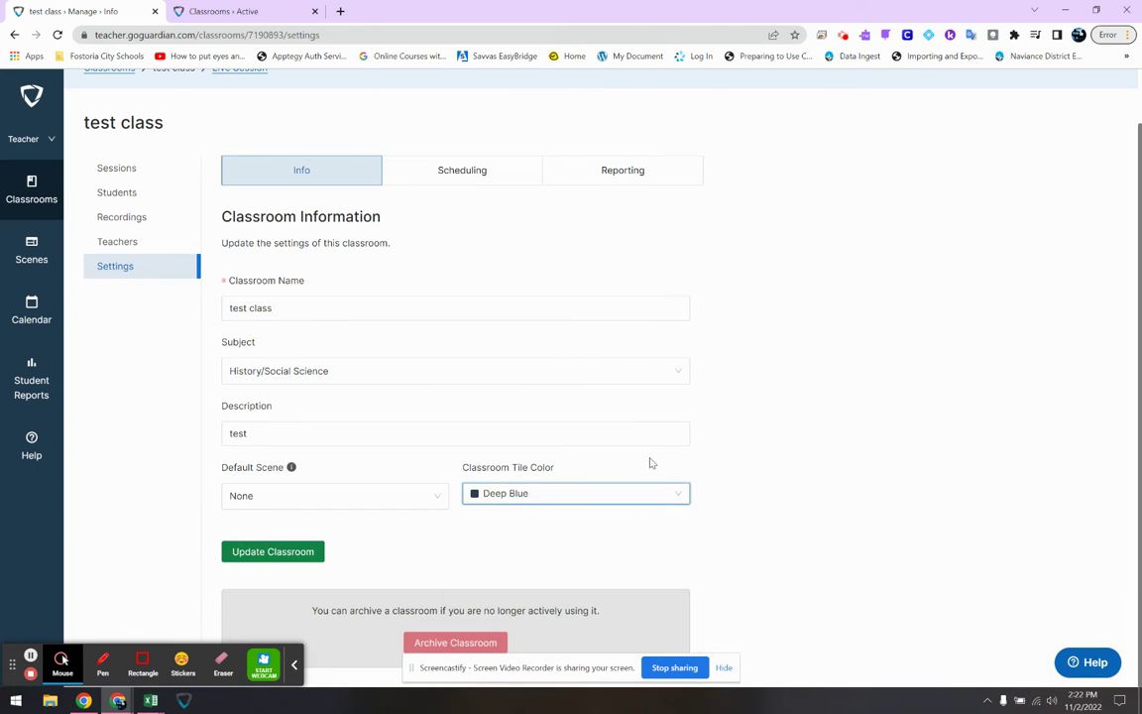
Review the Scheduling tab, then switch Enable Session Report Emails off under Reporting.
click(438, 173)
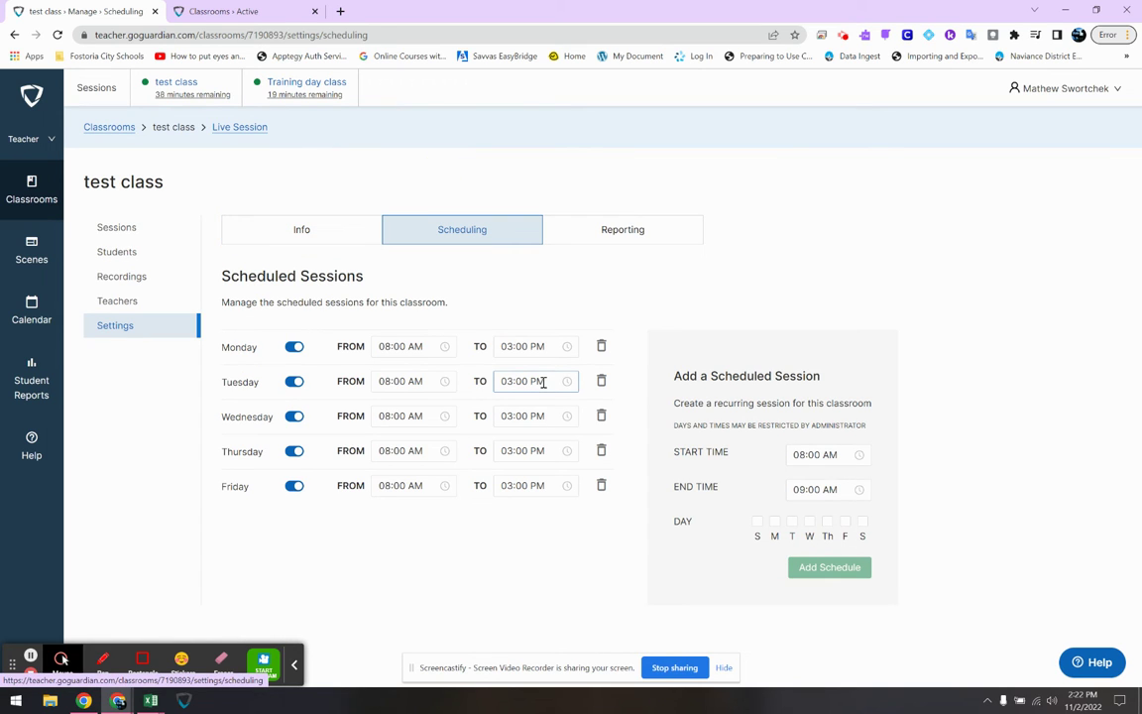
click(585, 228)
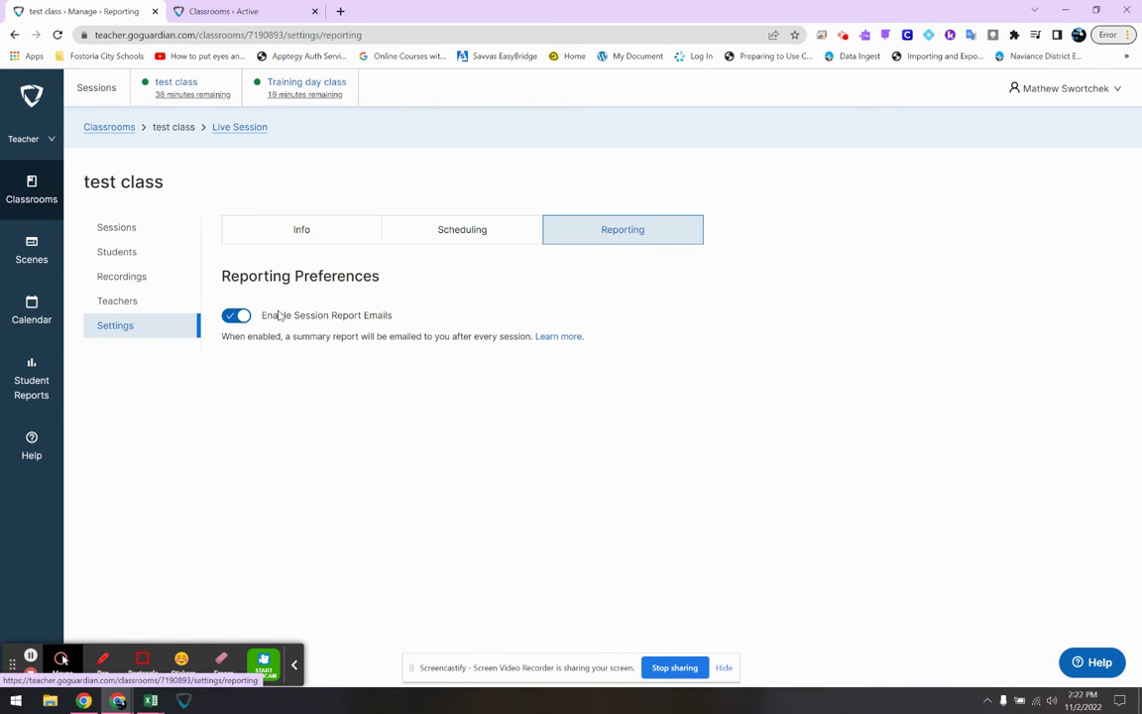
drag(302, 317, 433, 321)
click(426, 323)
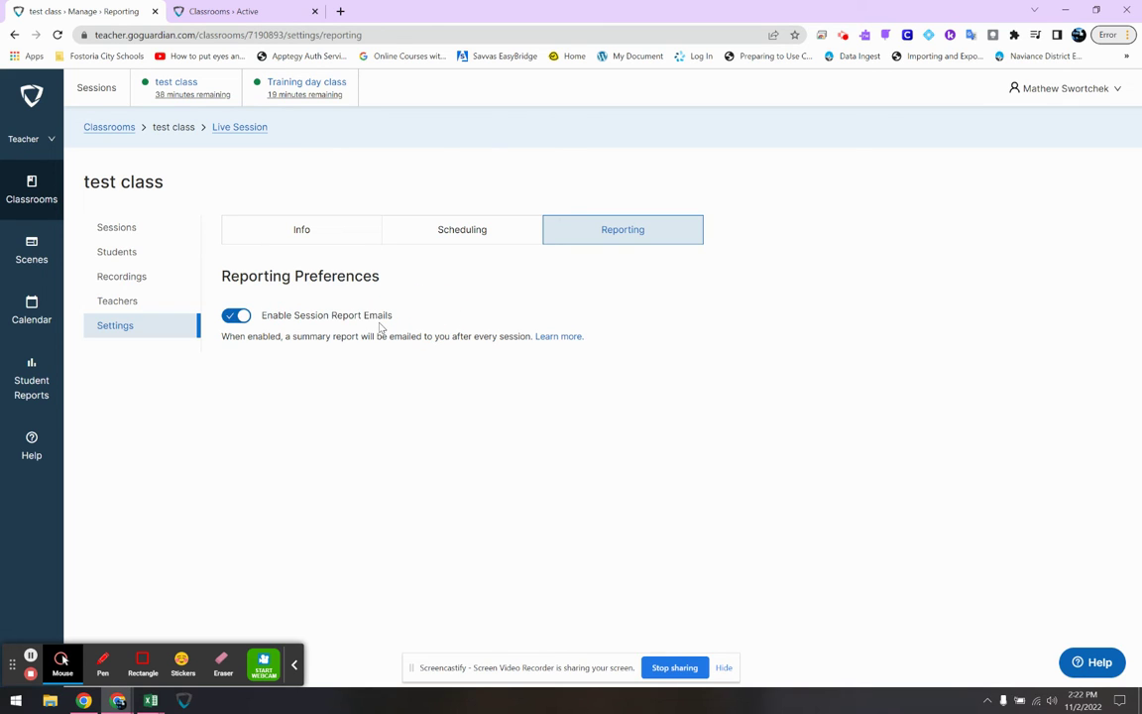
click(235, 317)
drag(248, 337, 452, 340)
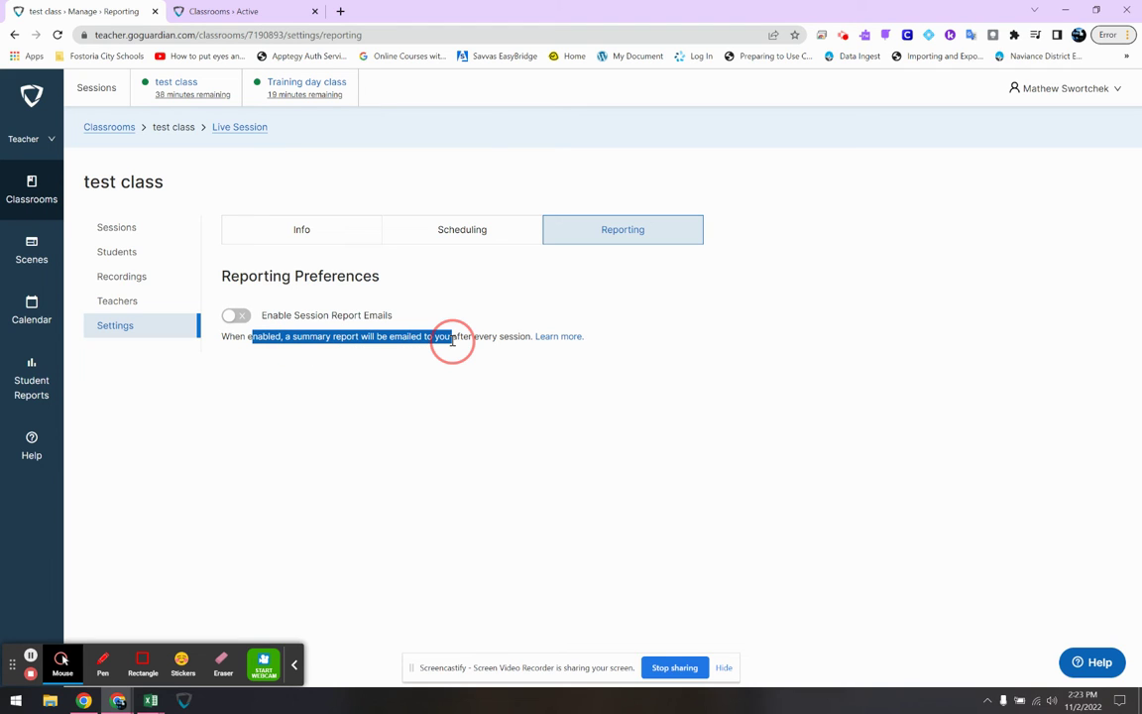
click(235, 317)
click(236, 317)
Set NO FACEBOOK list as the first test class's default Scene and save it.
click(26, 186)
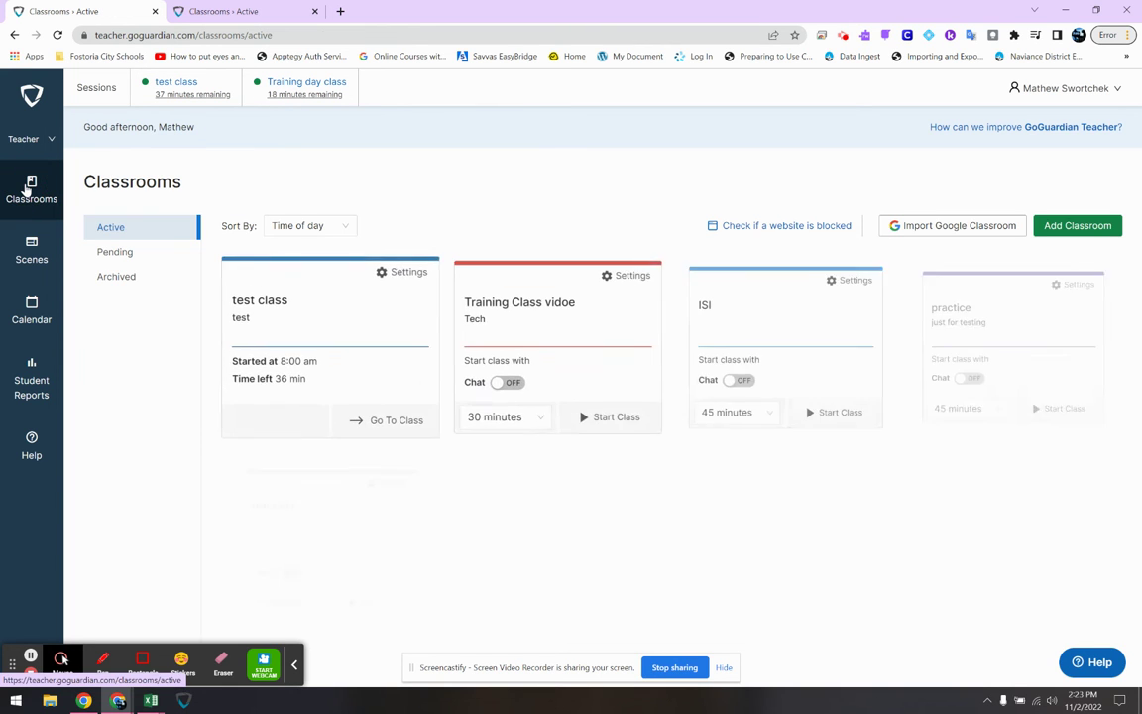
click(400, 271)
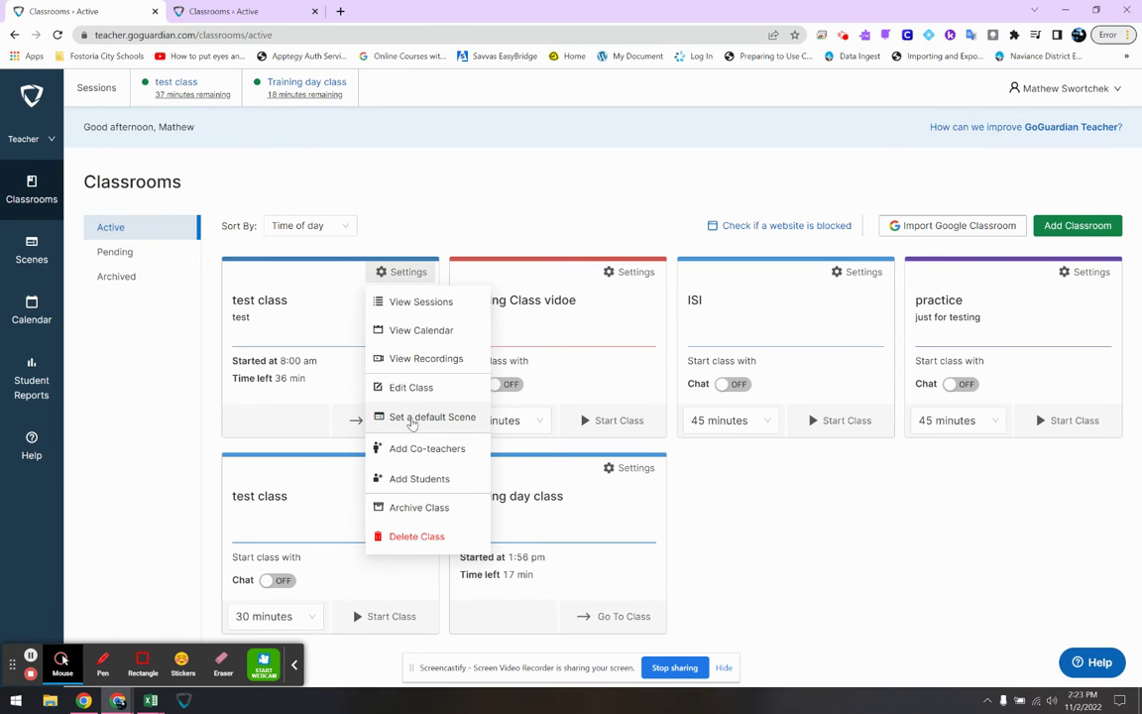
click(412, 418)
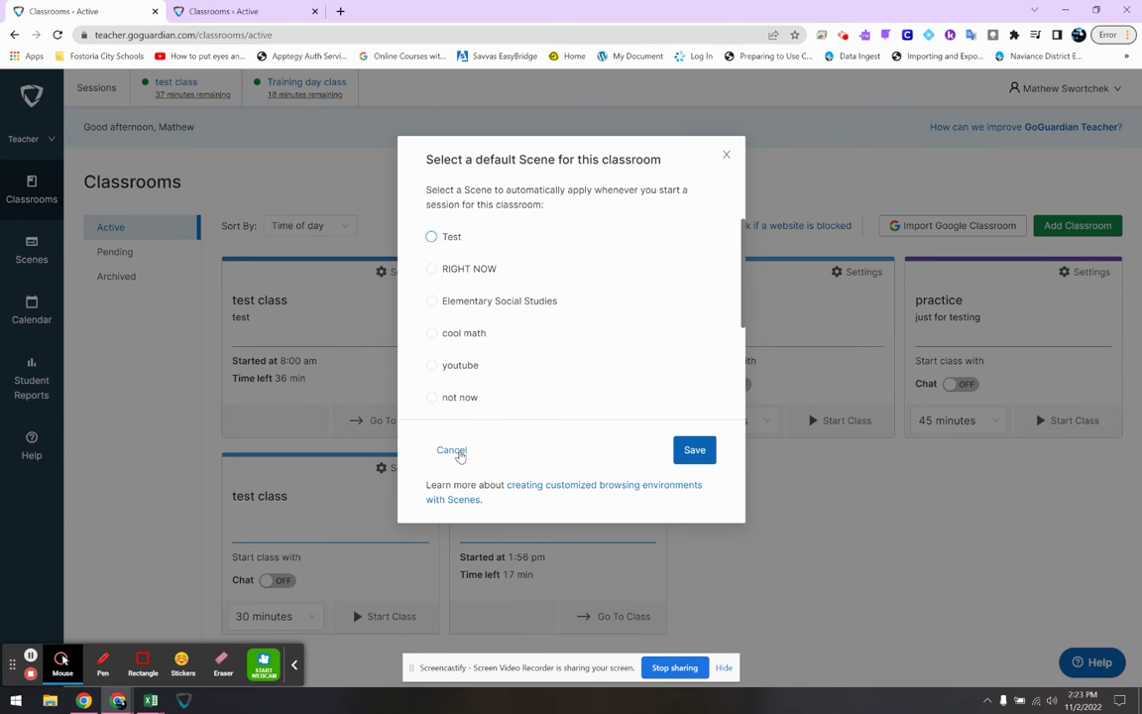
scroll(468, 303, down, 2)
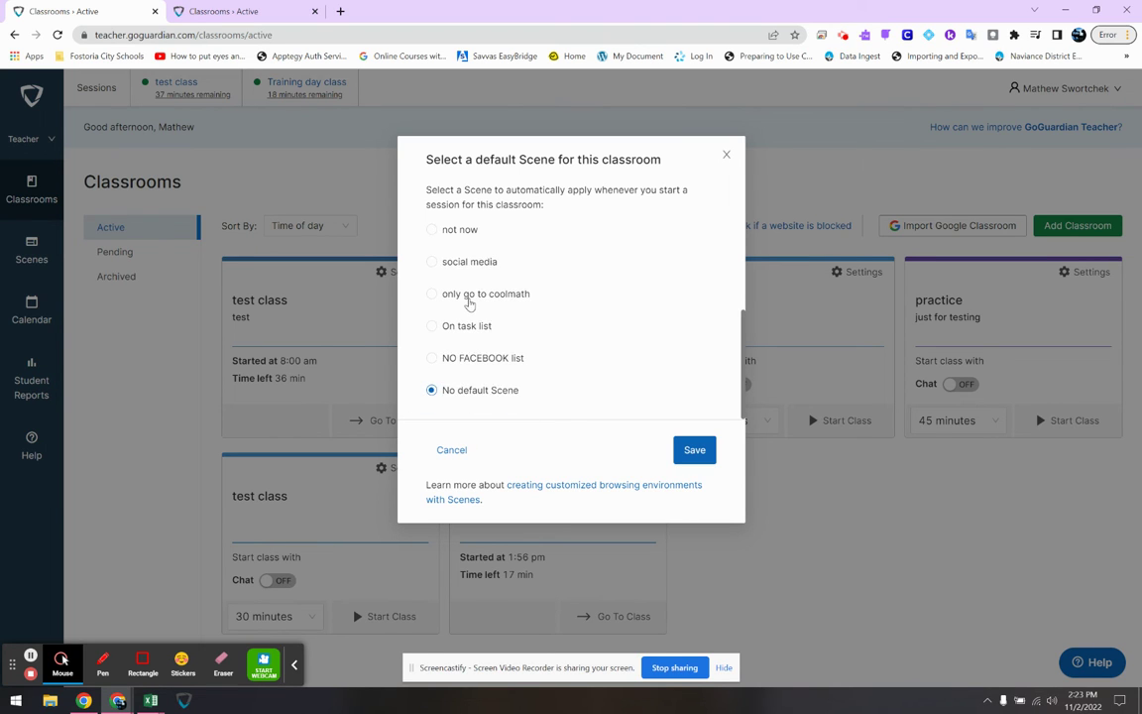
scroll(469, 307, up, 1)
scroll(469, 315, up, 2)
scroll(471, 309, down, 4)
click(441, 358)
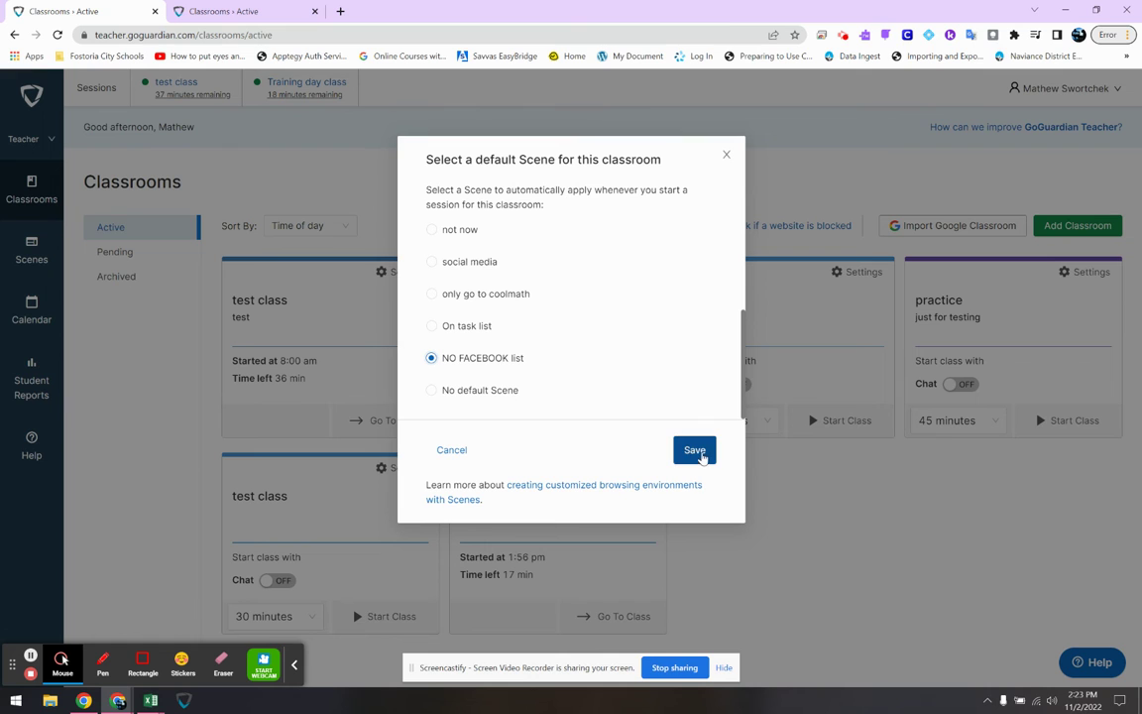
click(694, 450)
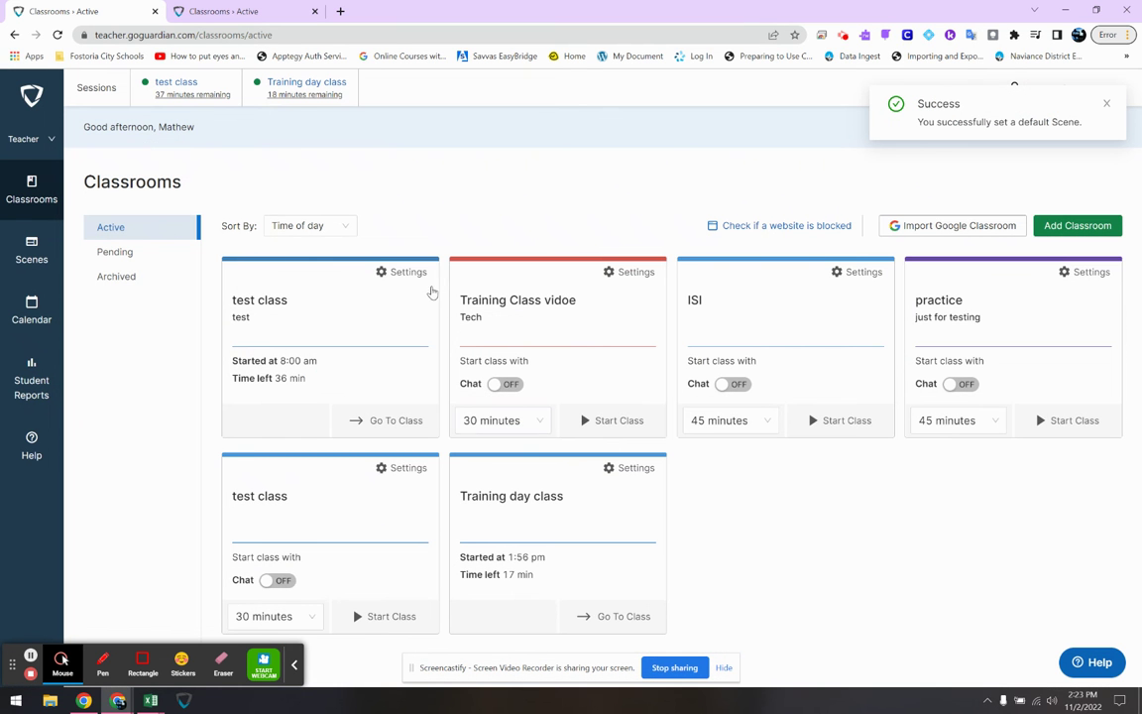
Recheck the default Scene chooser without changes, then go to the class's Add Co-teachers page.
click(401, 271)
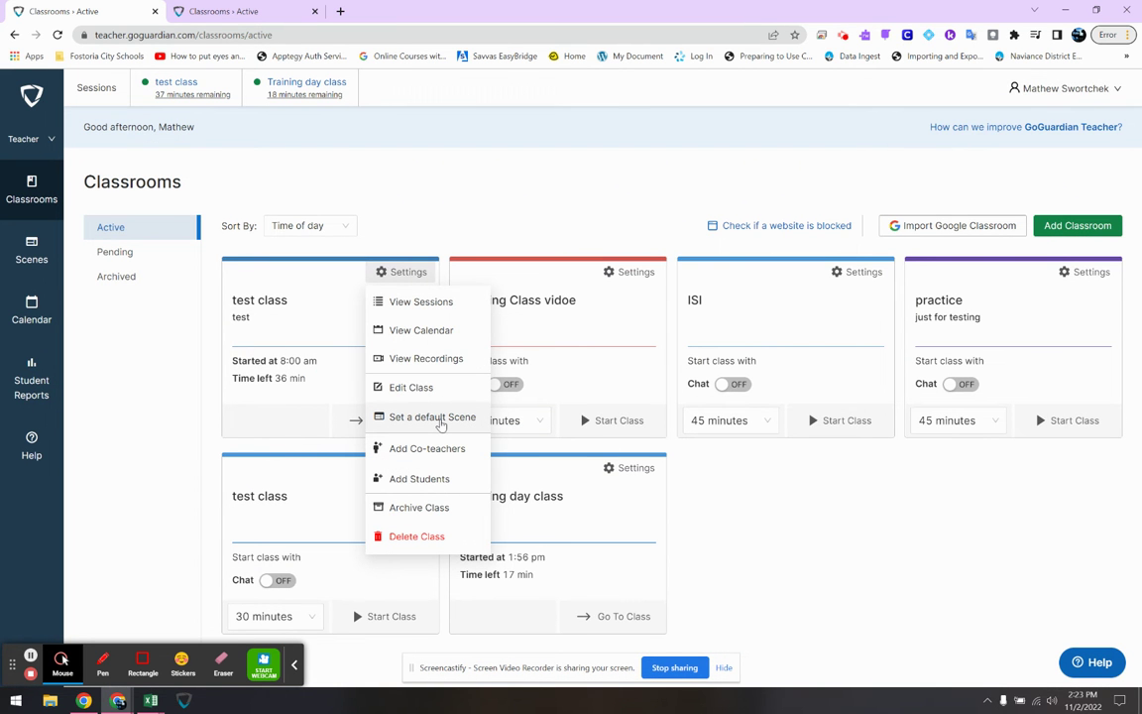
click(436, 418)
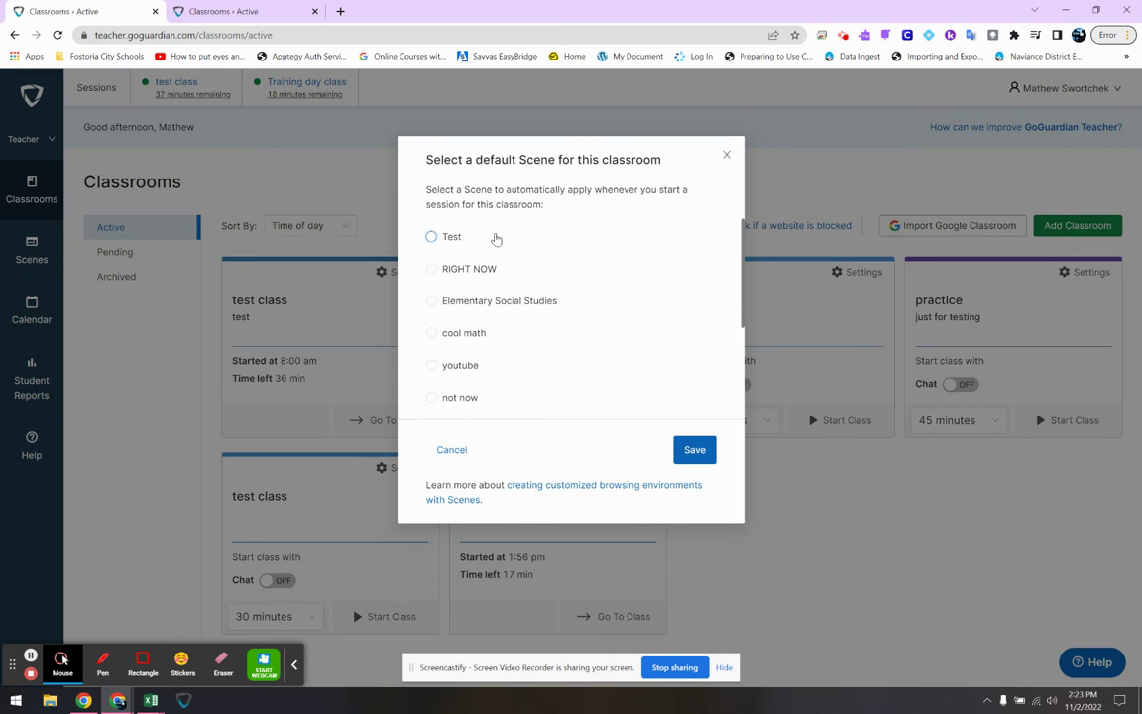
click(725, 154)
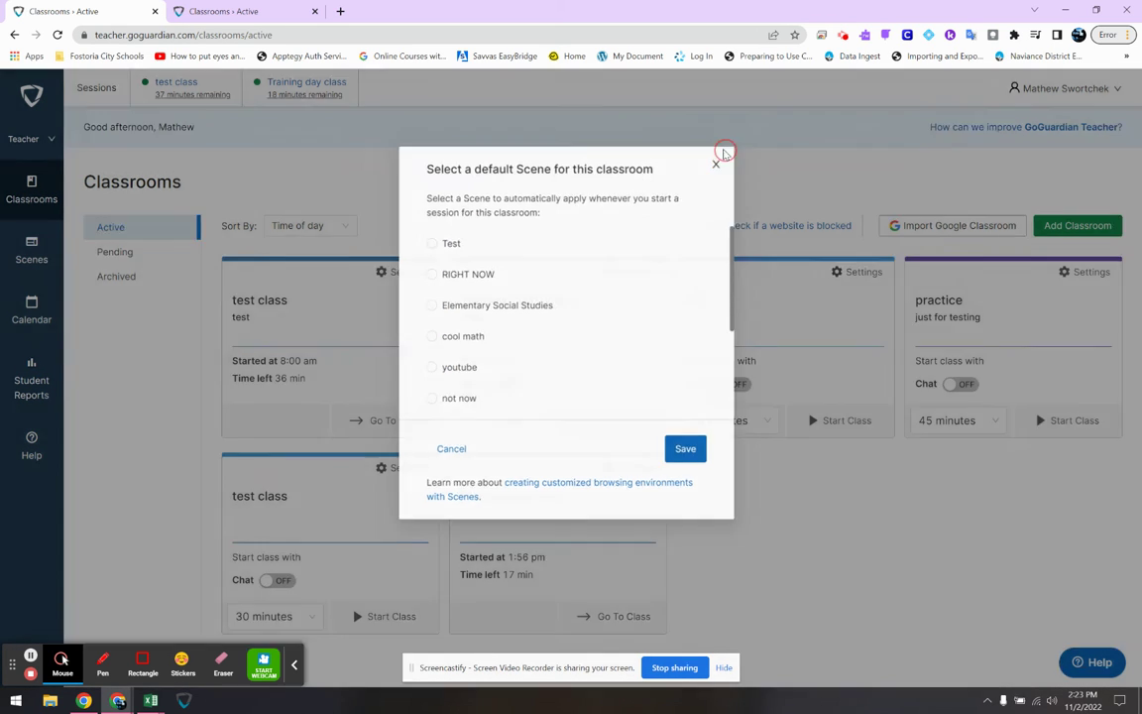
click(403, 283)
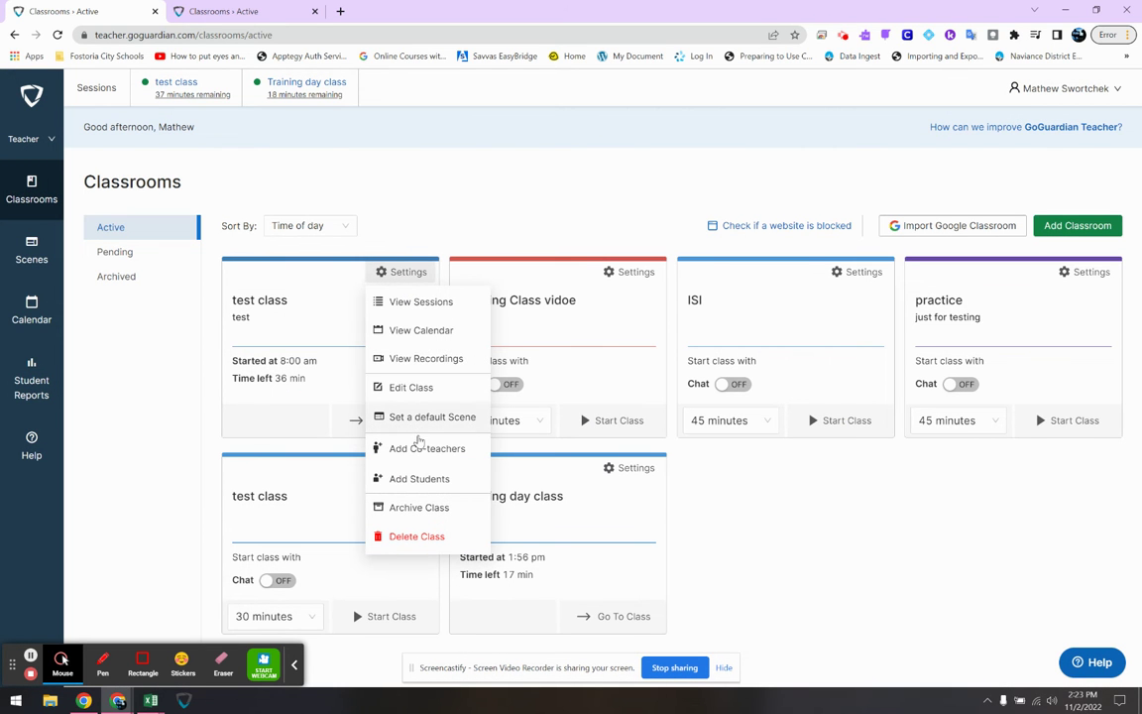
click(417, 450)
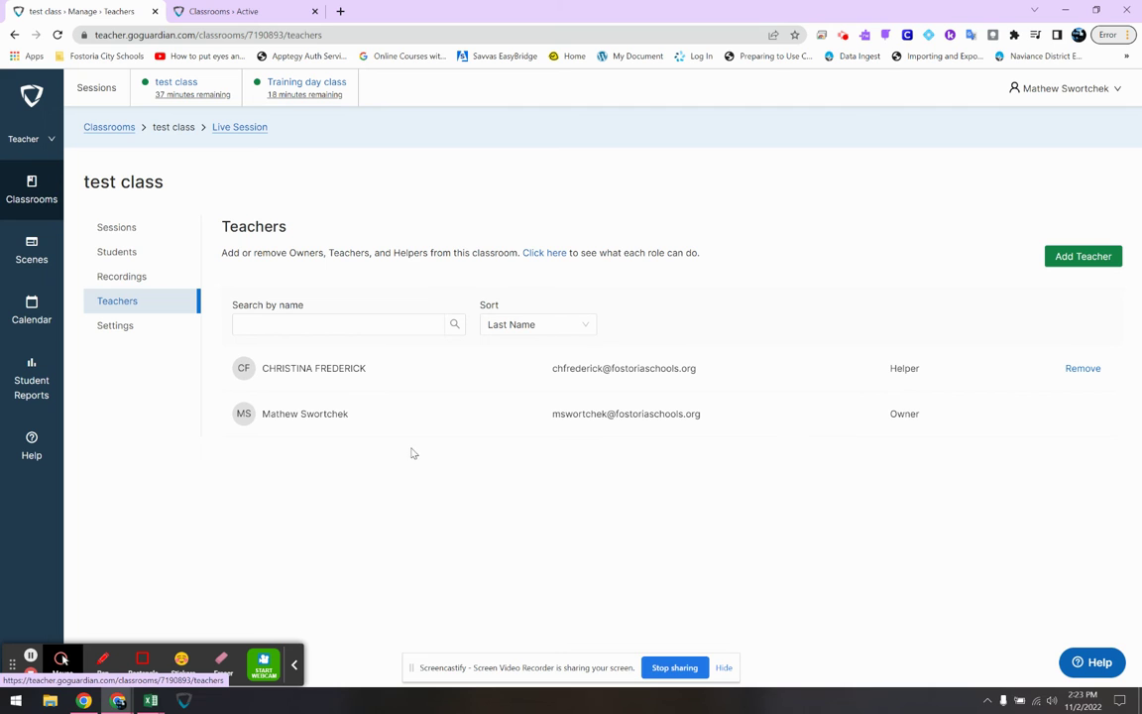
Search for the co-teacher by name, pick the match, review the Helper role, then close the form.
click(1058, 258)
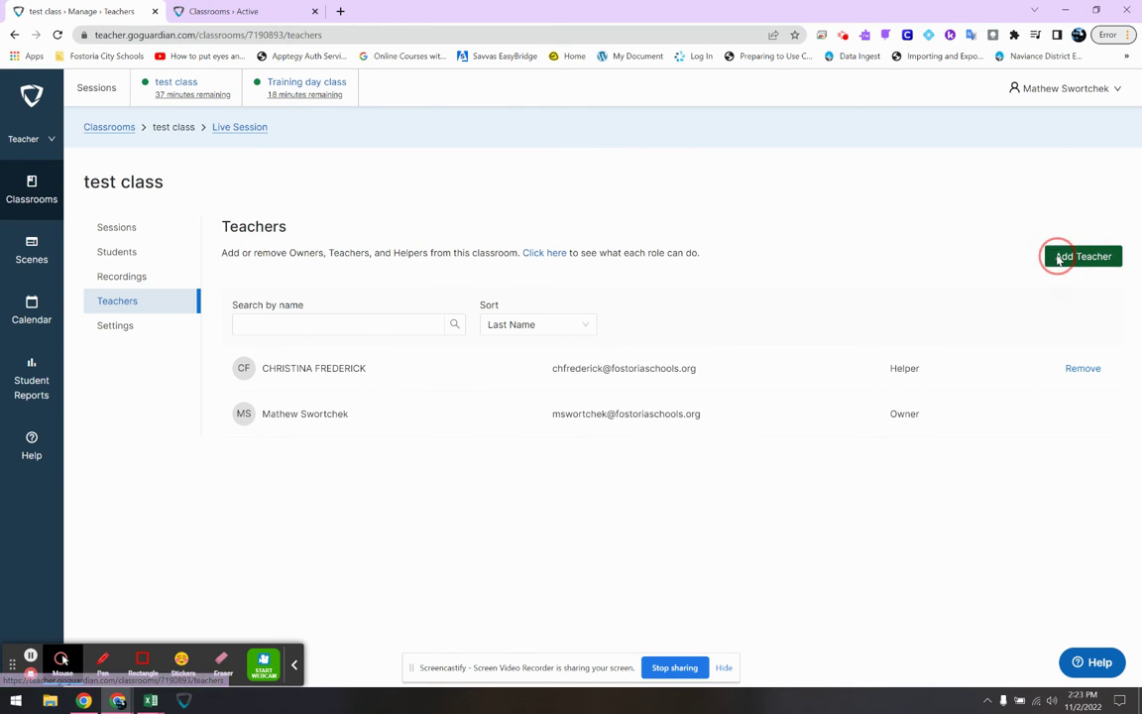
click(753, 181)
click(1102, 260)
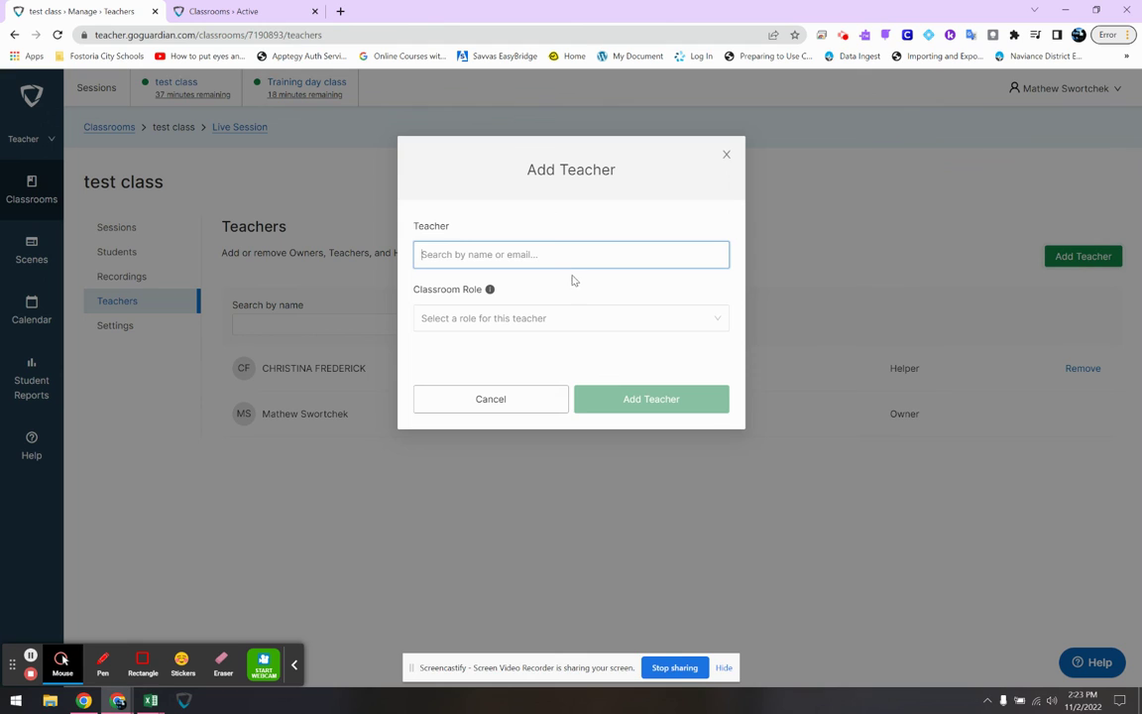
click(556, 250)
text(aaron weid)
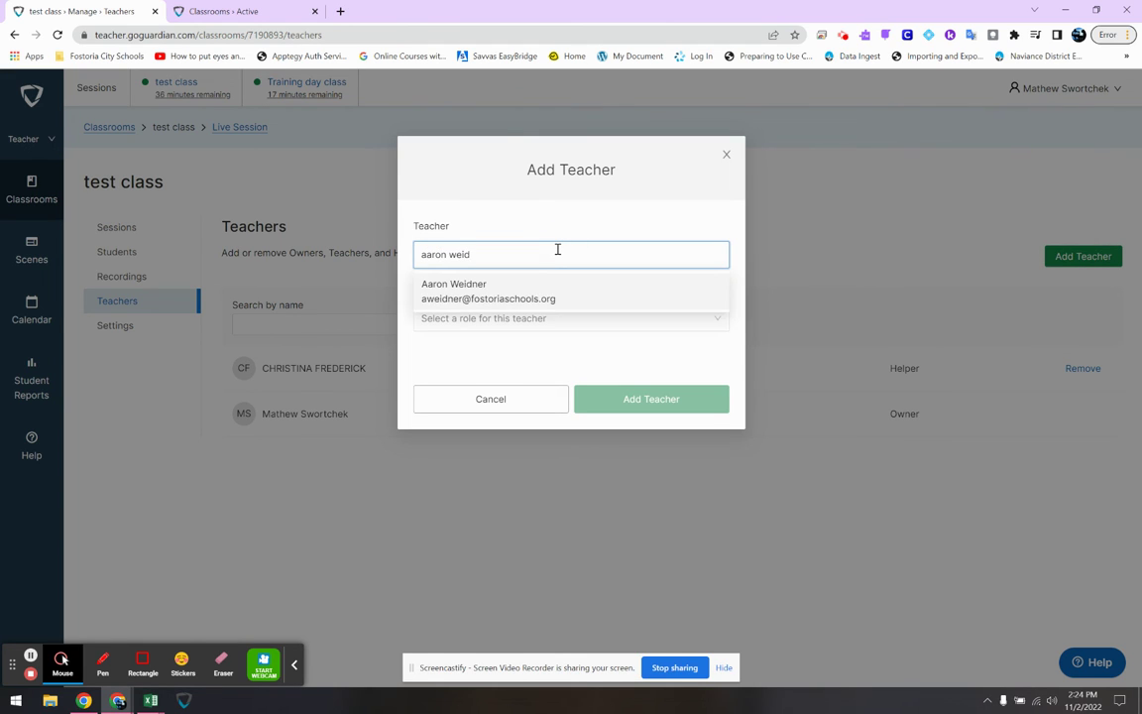
click(551, 288)
click(550, 322)
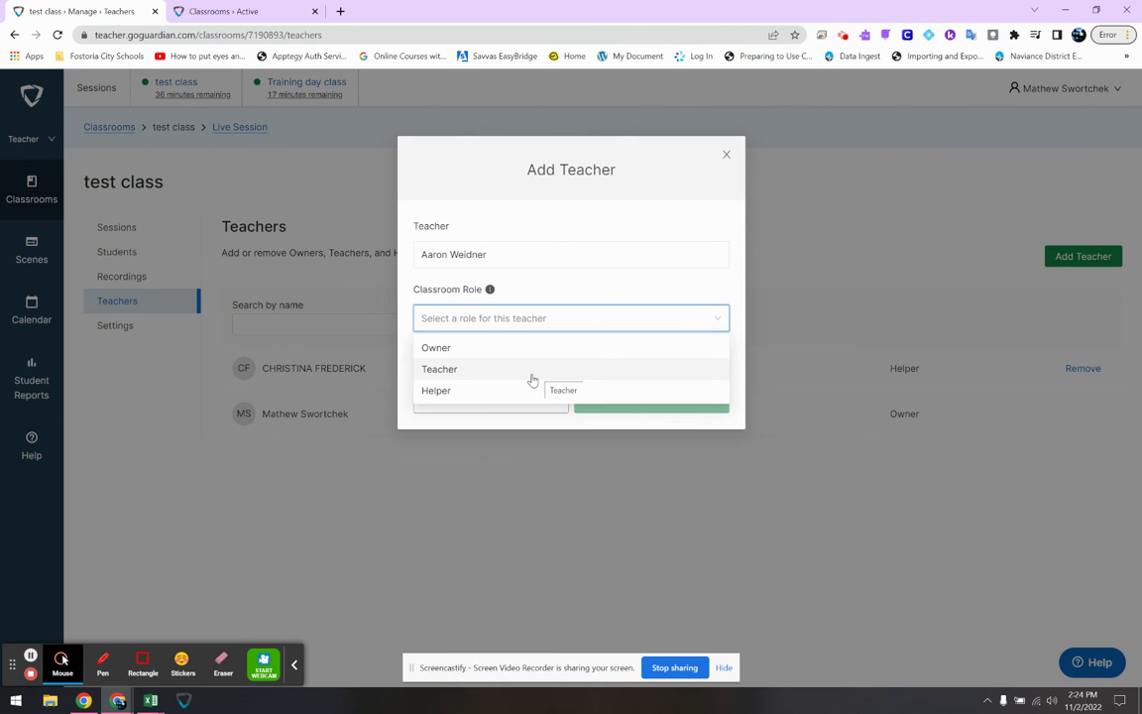
click(725, 156)
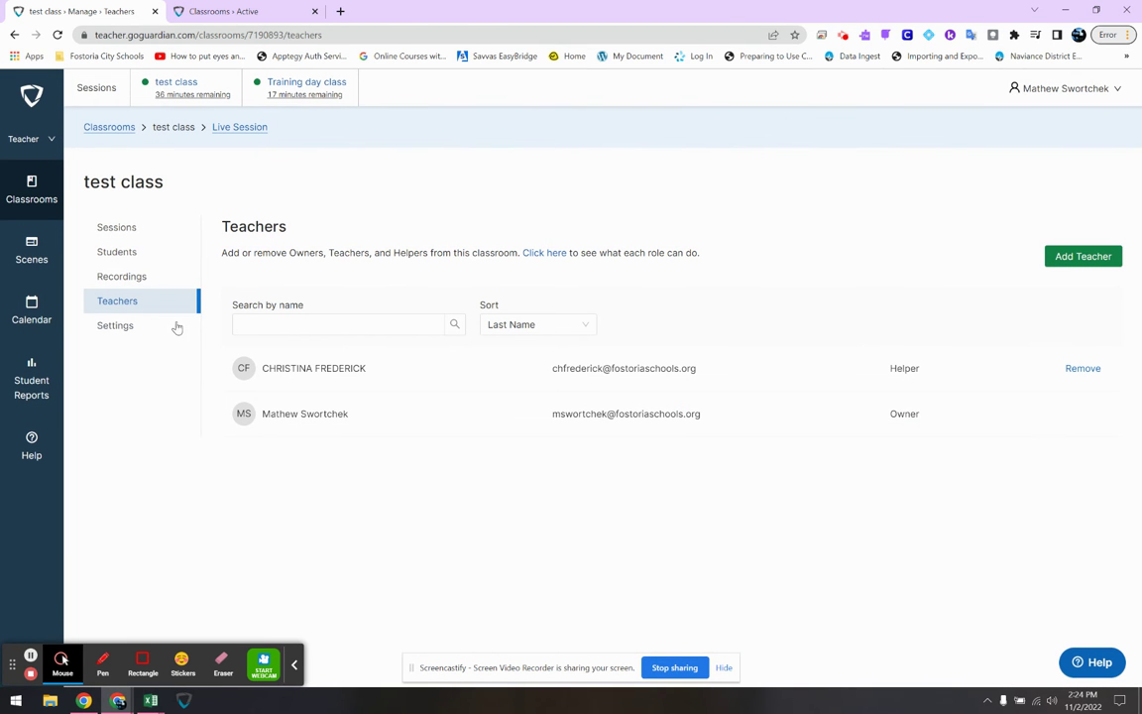
From the Classrooms list, choose Delete Class for test class.
click(115, 127)
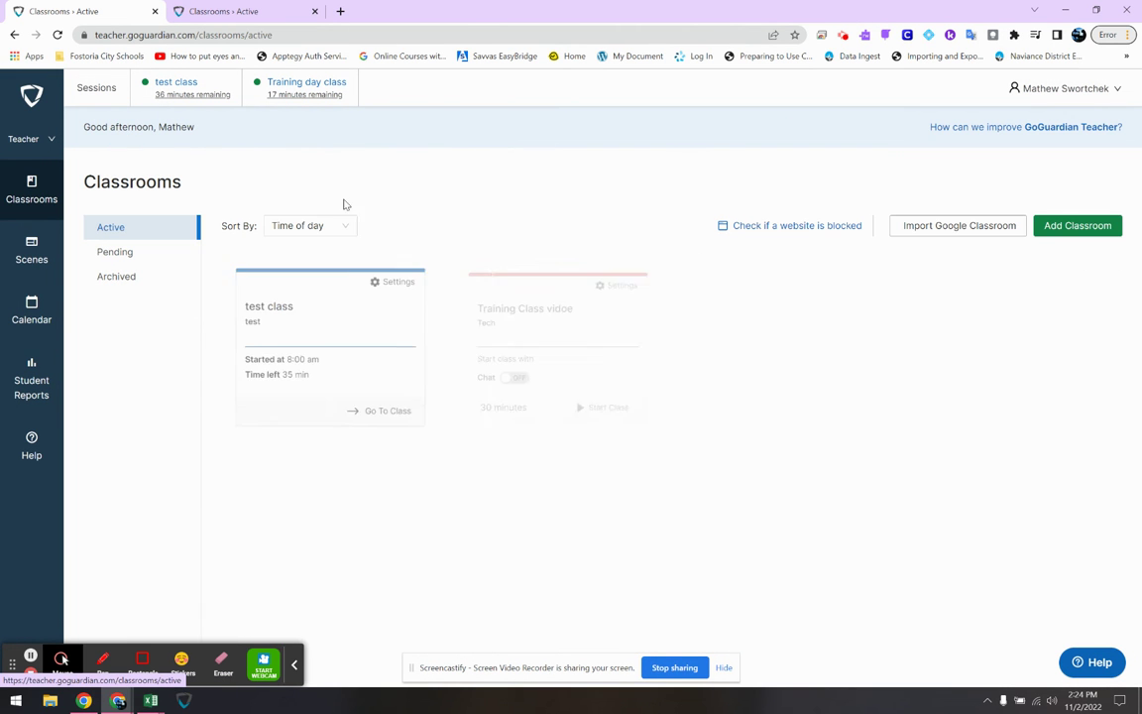
click(401, 271)
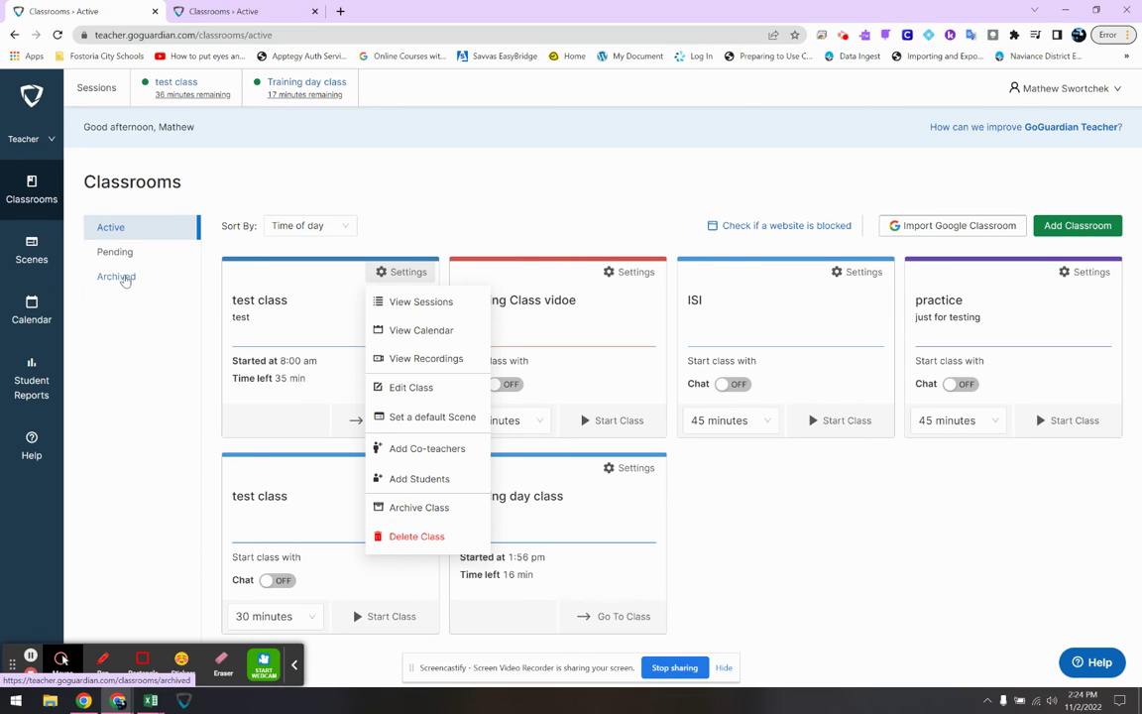
click(387, 536)
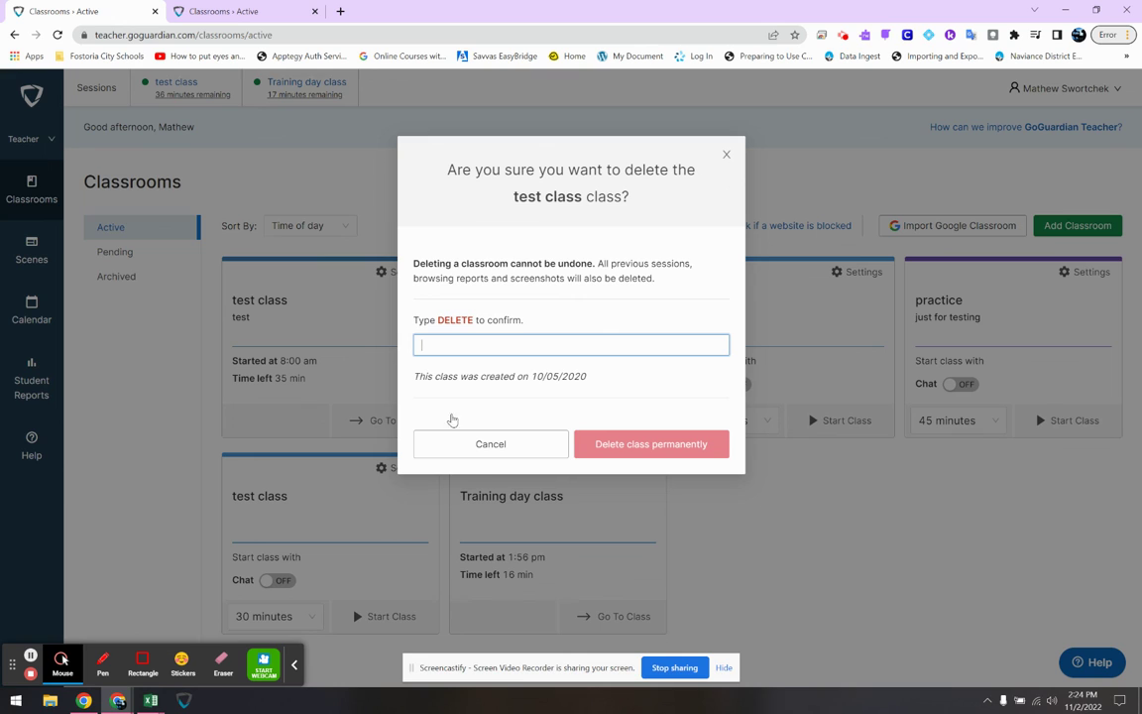
Read the cannot-be-undone warning and DELETE instruction, then close the dialog without deleting.
drag(414, 263, 709, 286)
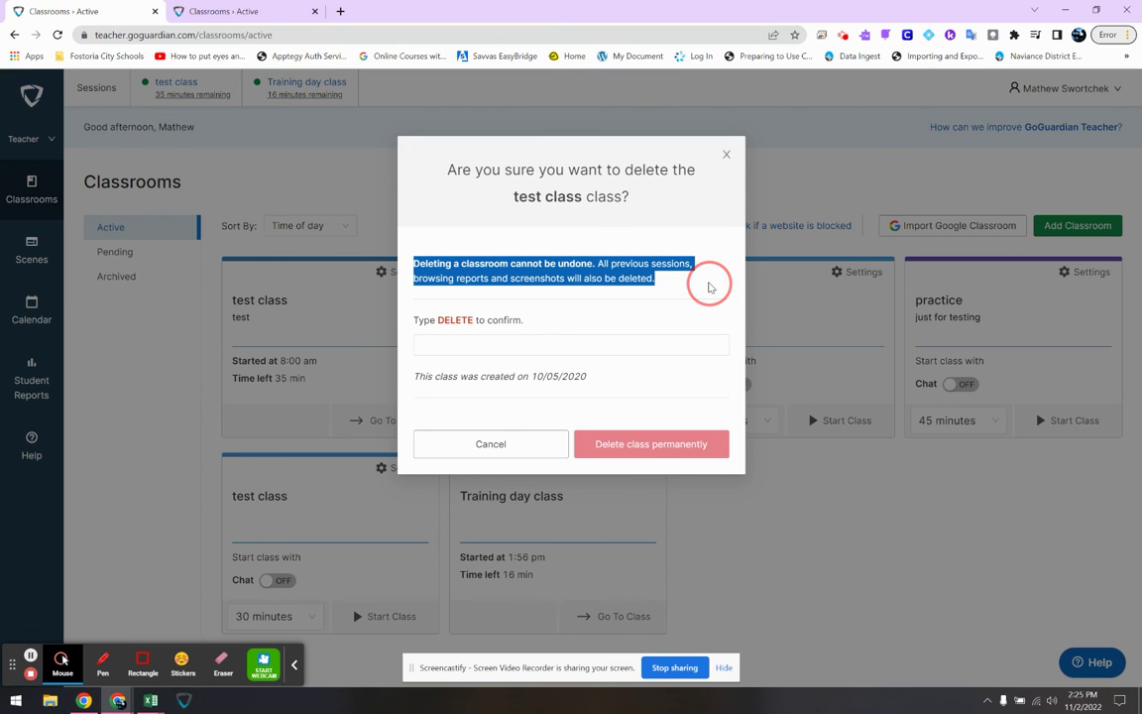
click(674, 280)
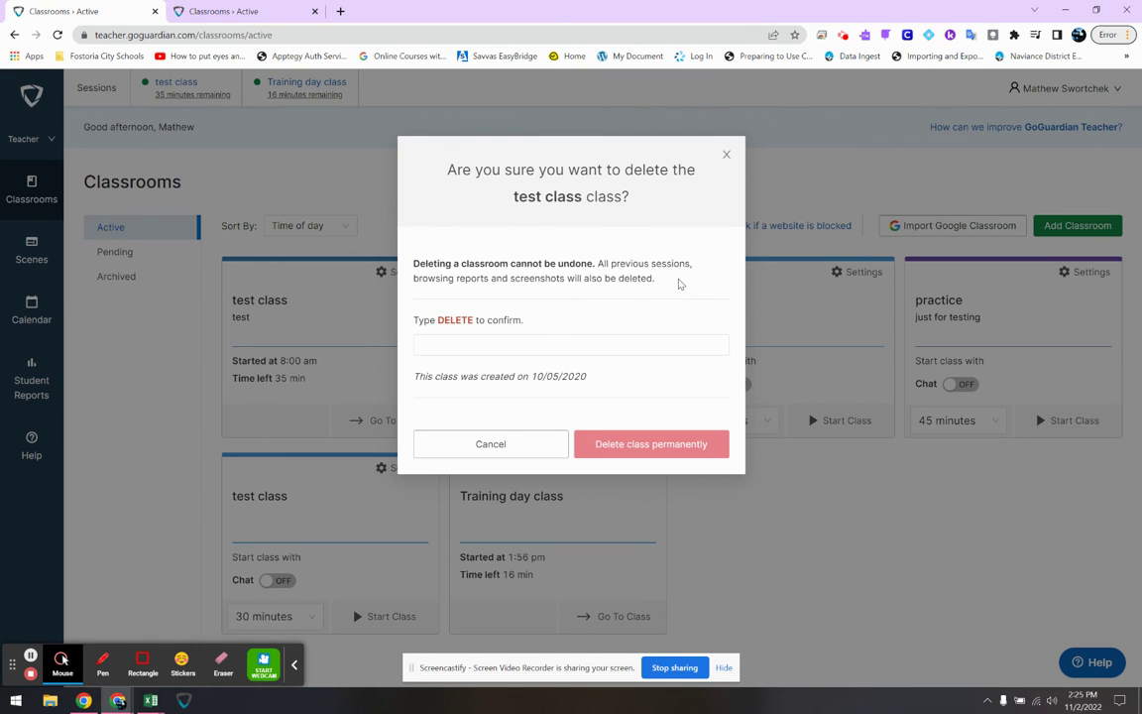
drag(679, 285, 412, 263)
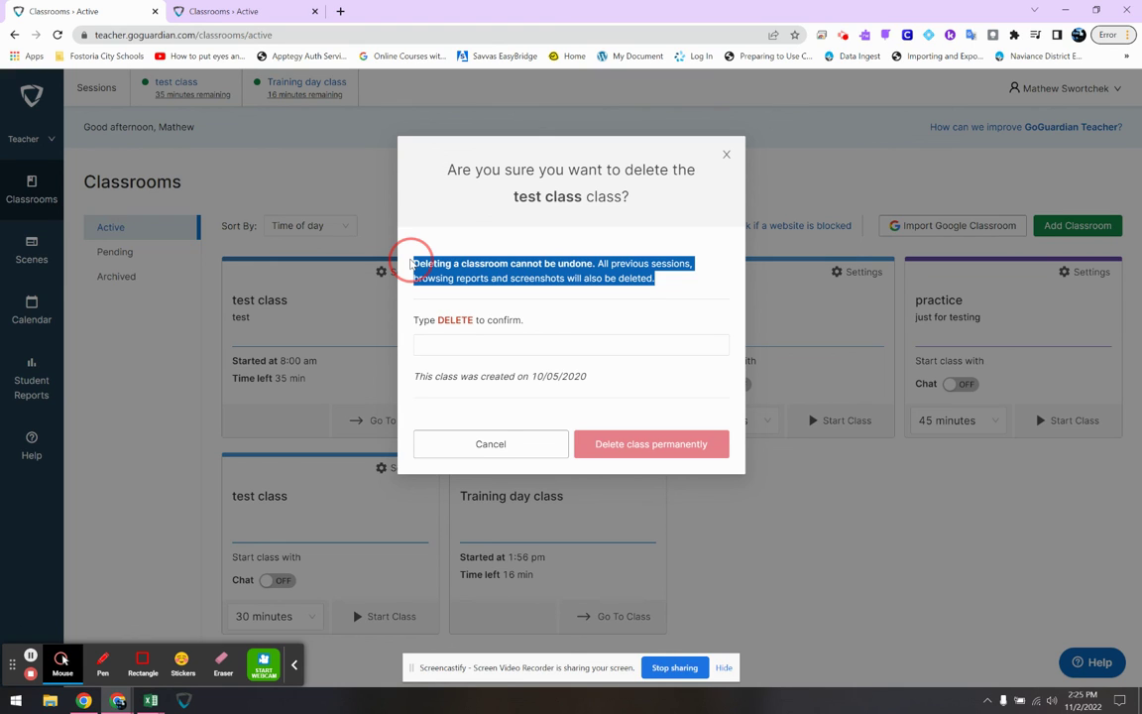
click(429, 344)
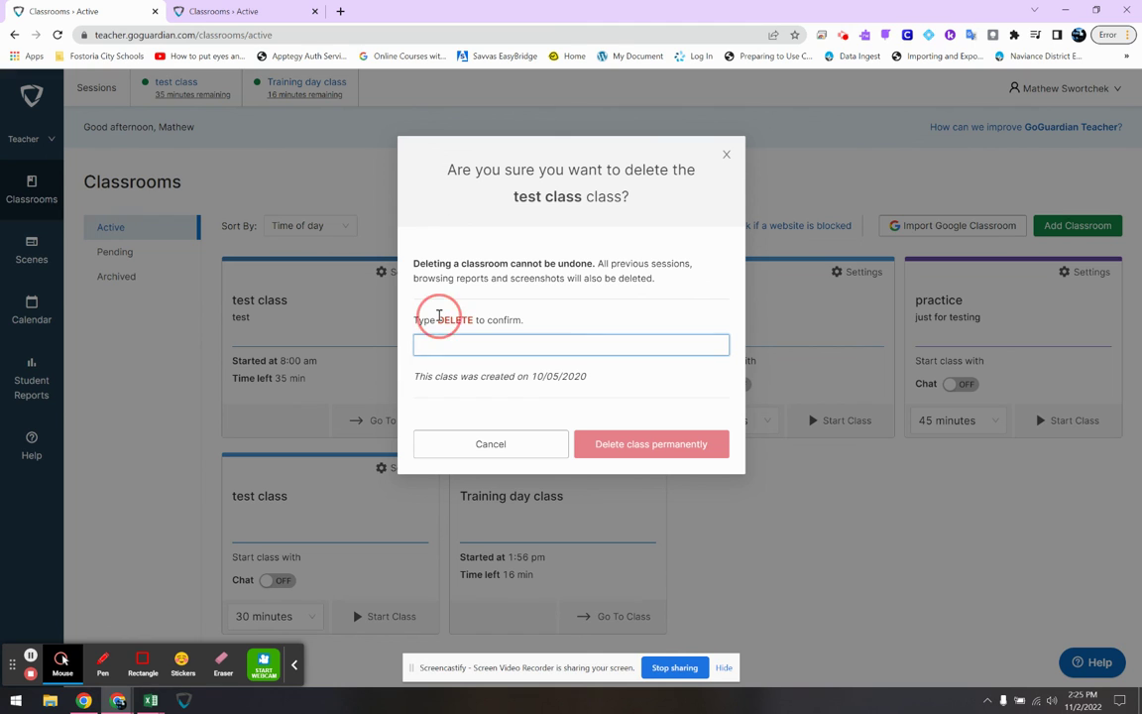
drag(439, 315, 474, 317)
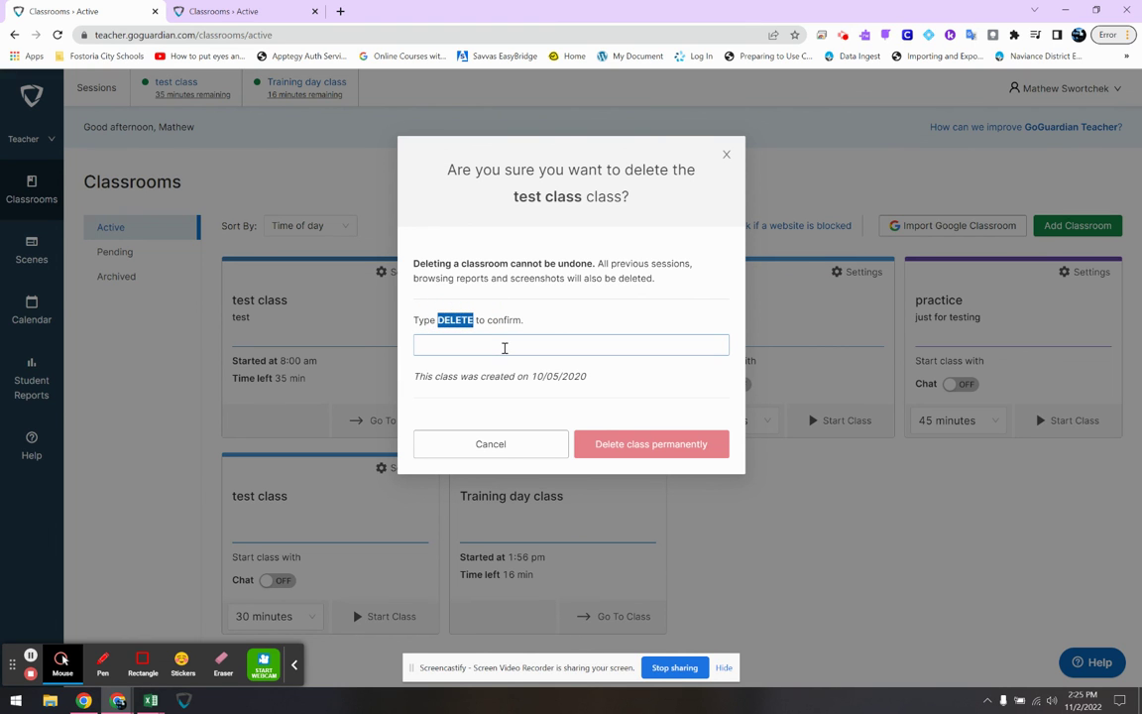
click(726, 154)
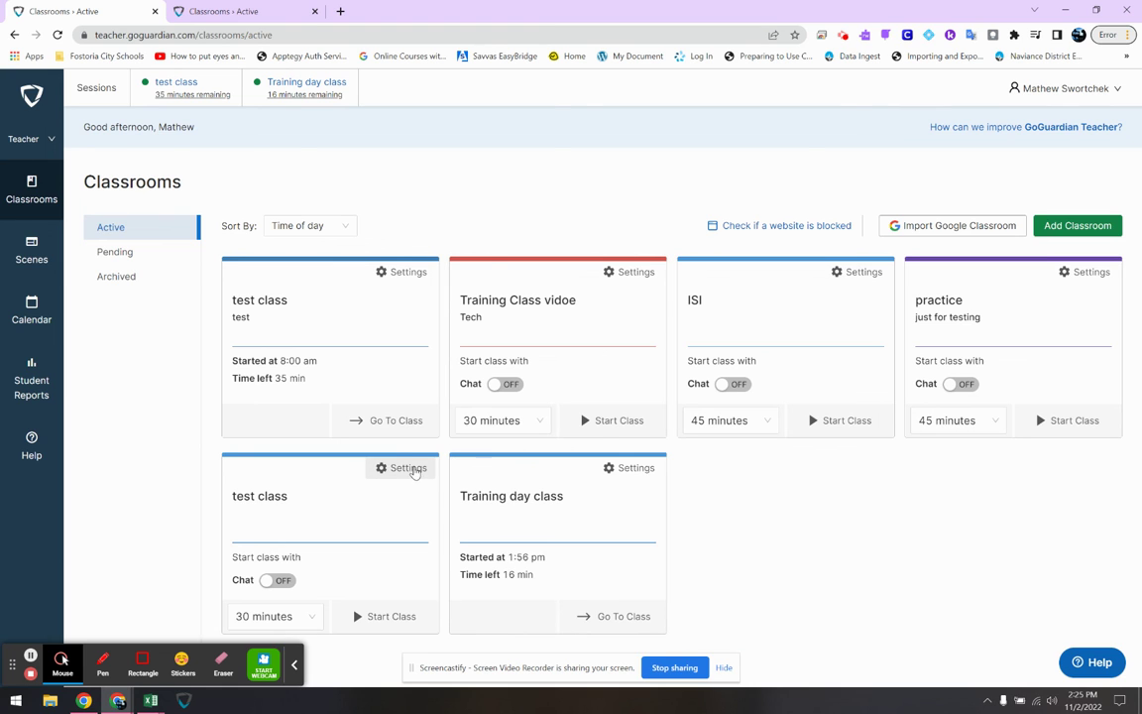
Archive the second test class, practice, ISI and Training Class vidoe.
click(410, 467)
click(416, 407)
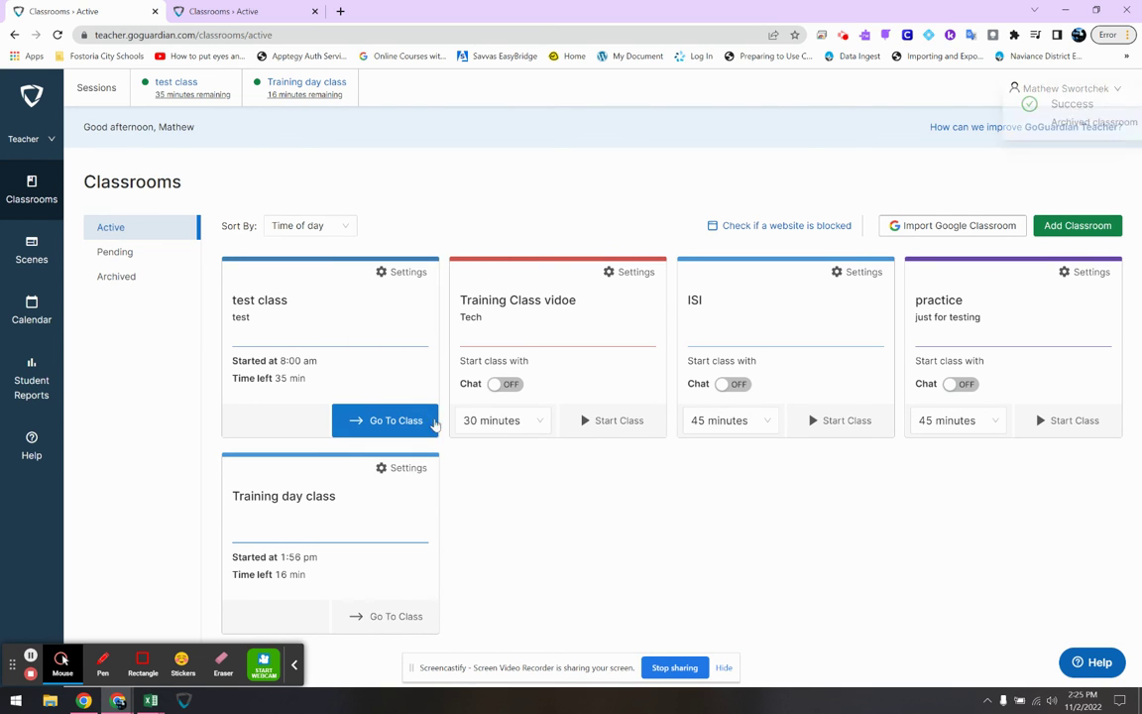
click(1100, 278)
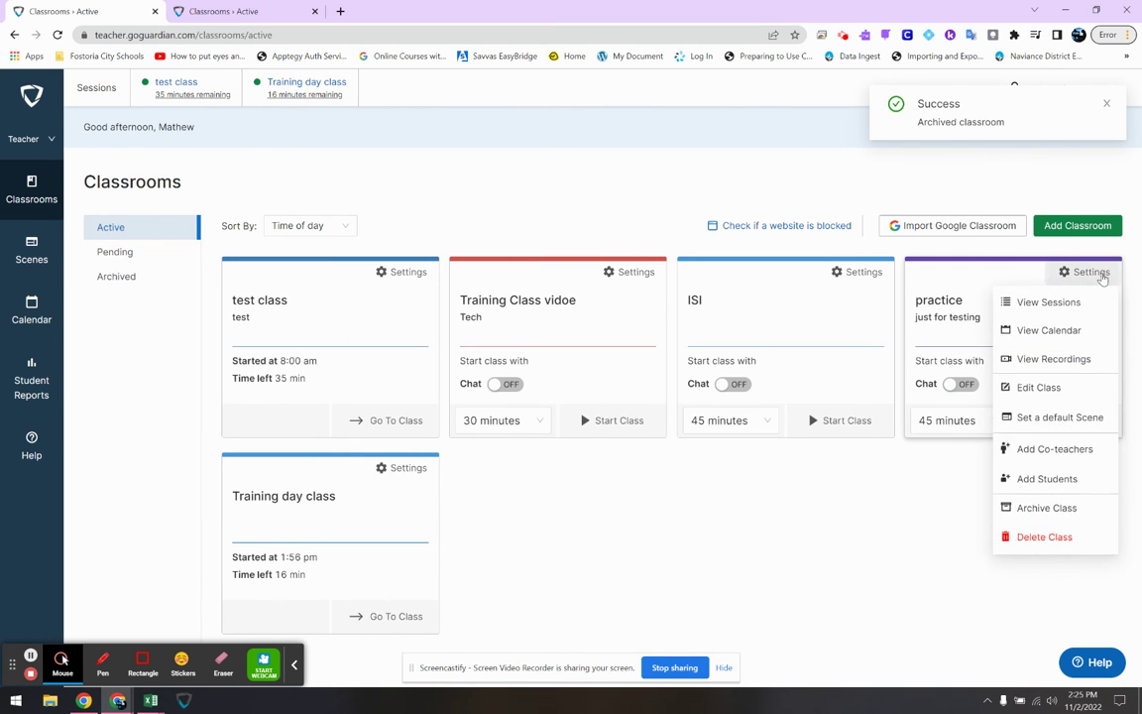
click(1066, 506)
click(861, 272)
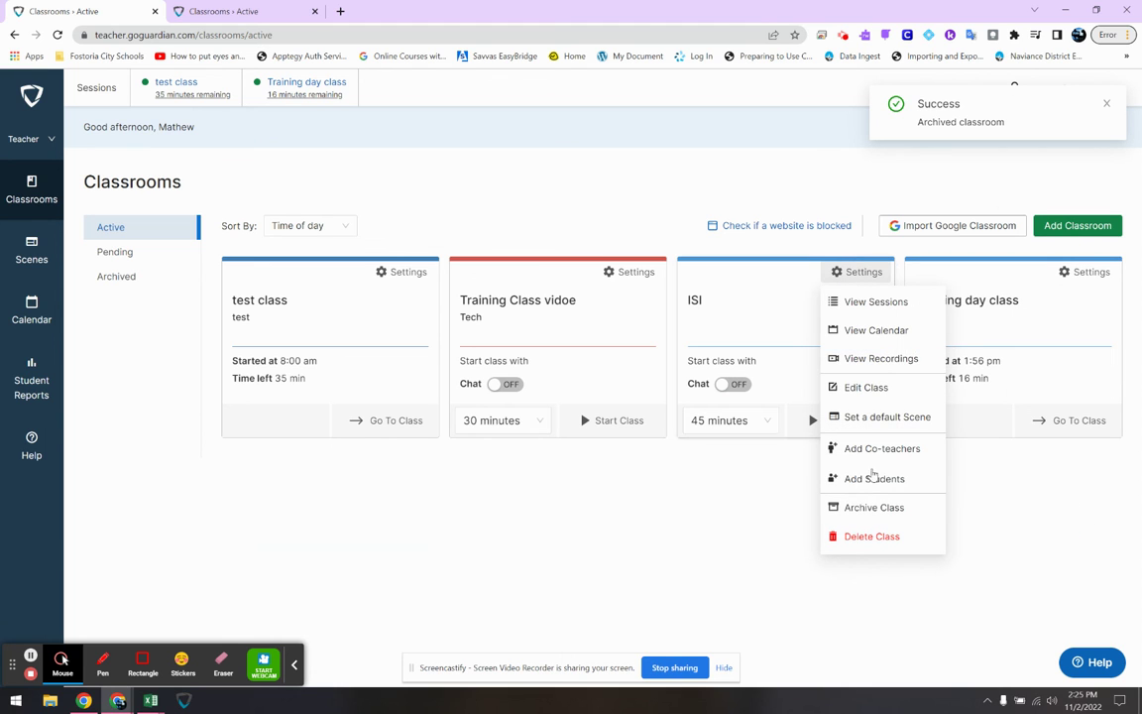
click(866, 508)
click(634, 272)
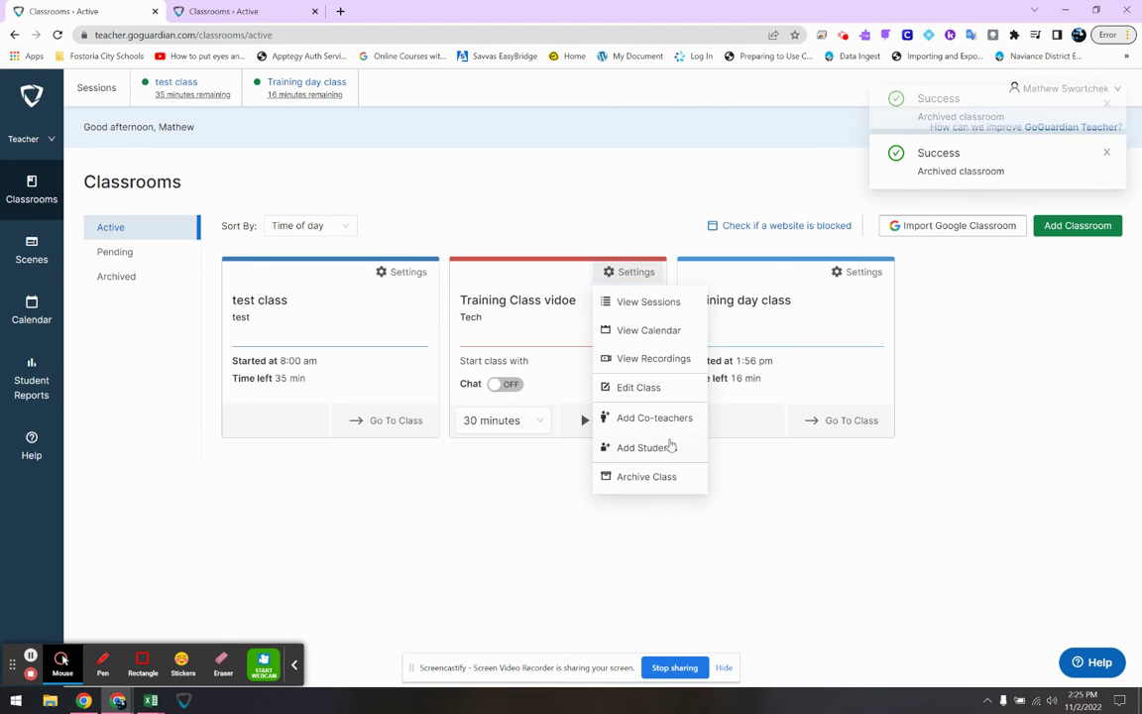
click(660, 478)
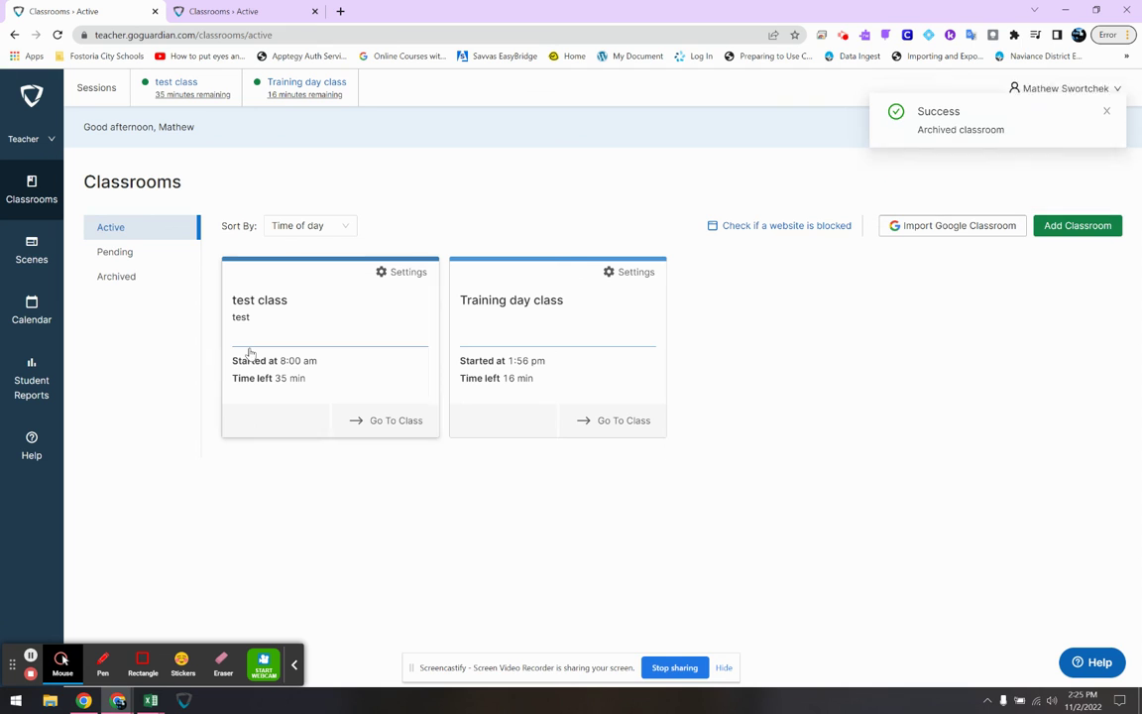
Review the Archived, Pending and Active tabs, including Training Class vidoe's sessions page.
click(103, 275)
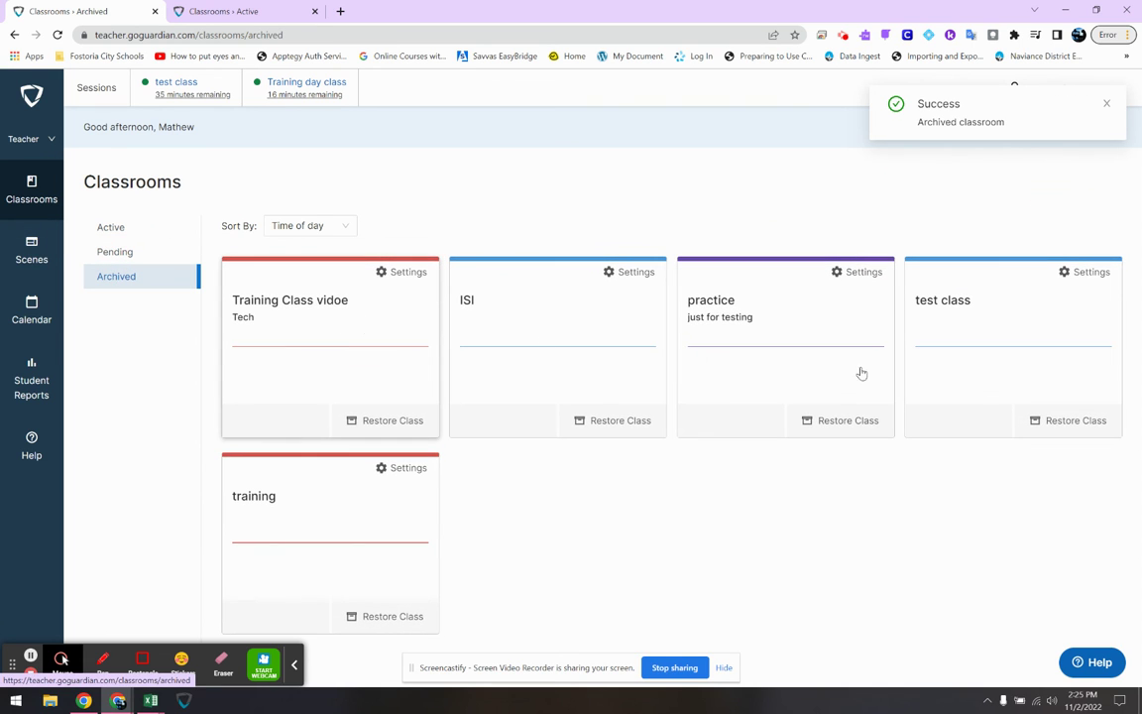
click(348, 300)
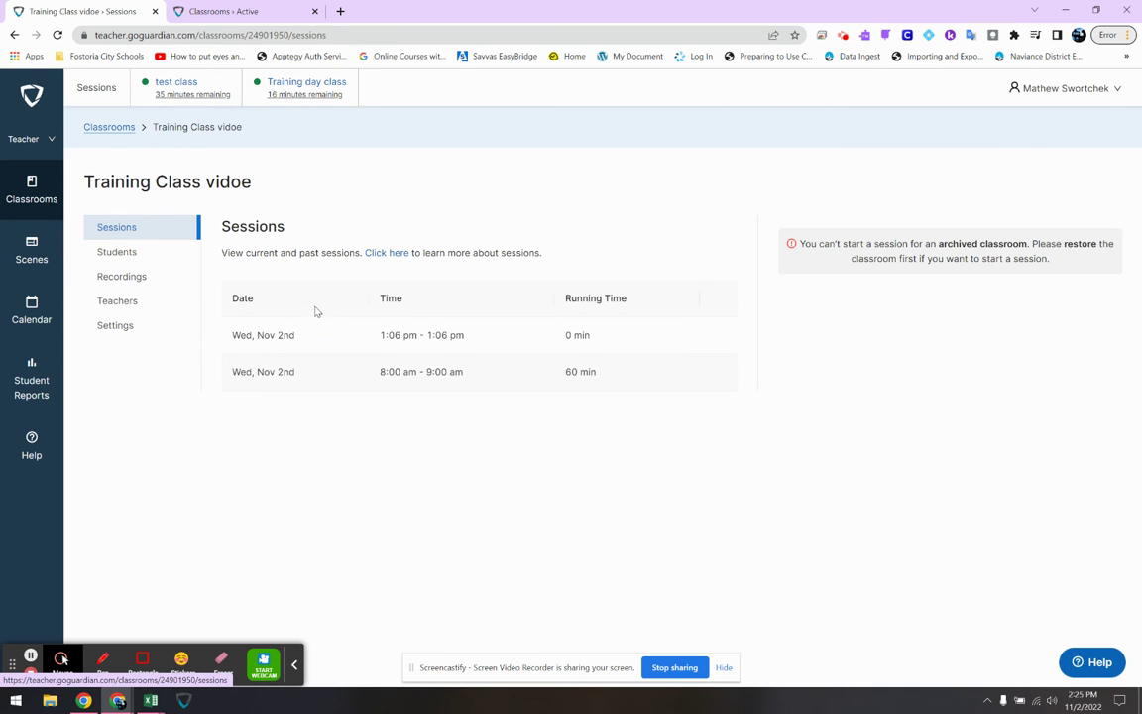
click(13, 35)
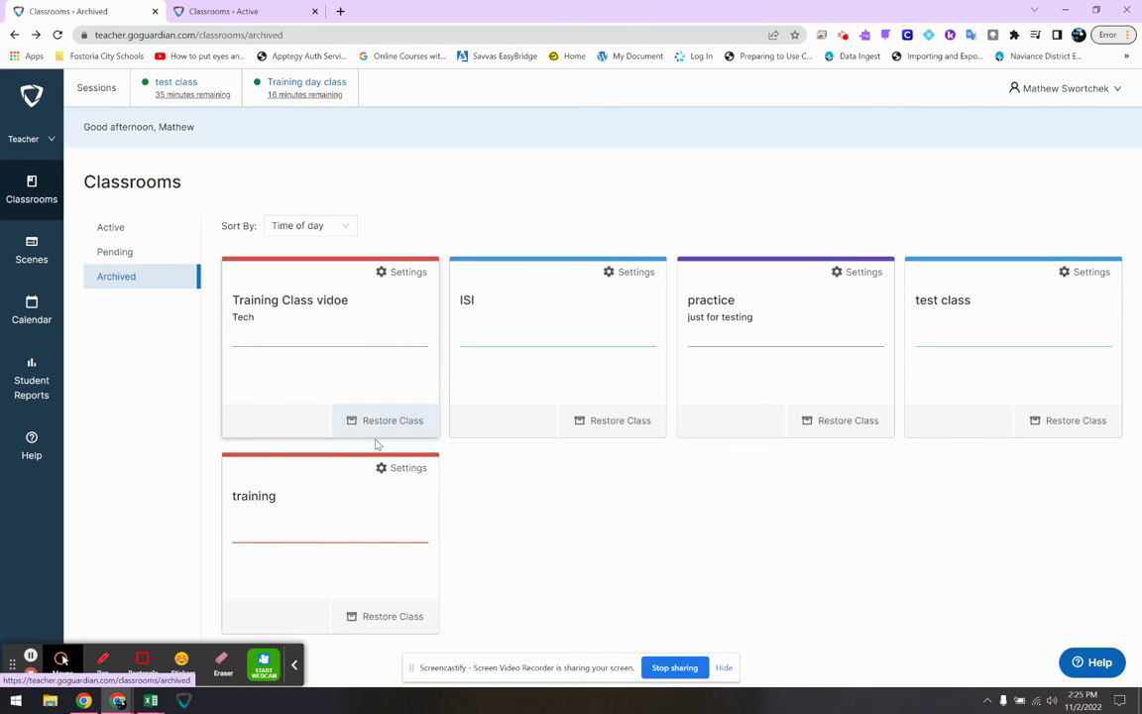
click(153, 227)
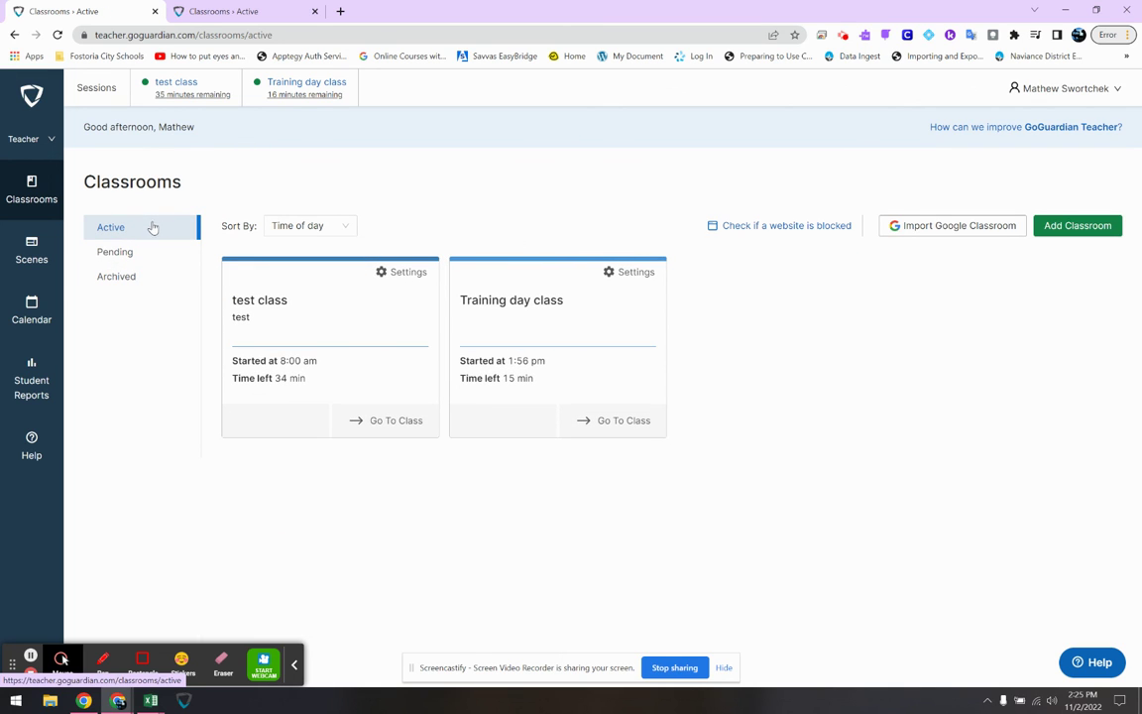
click(382, 271)
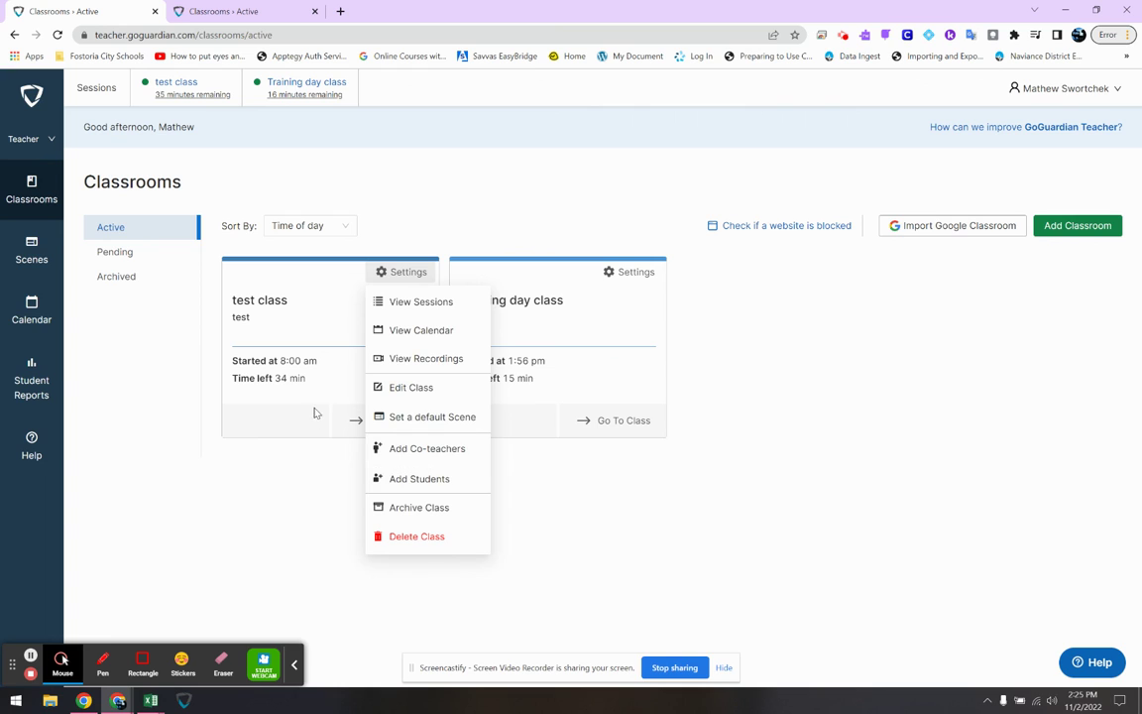
click(39, 195)
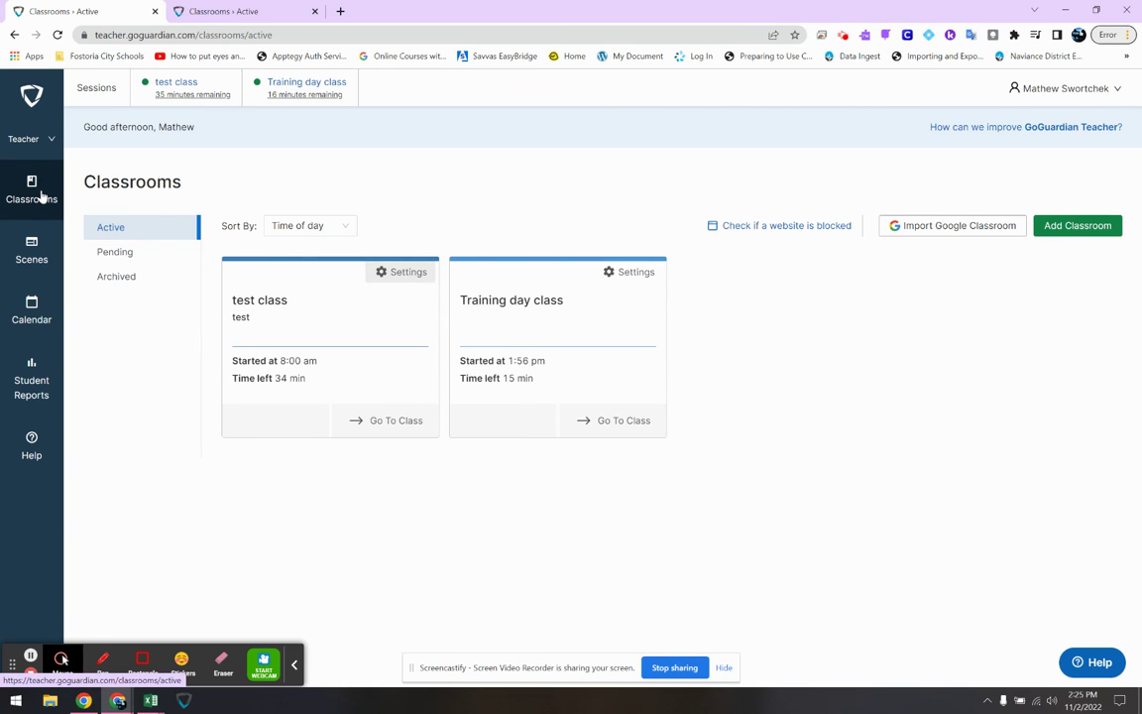
click(118, 253)
click(133, 278)
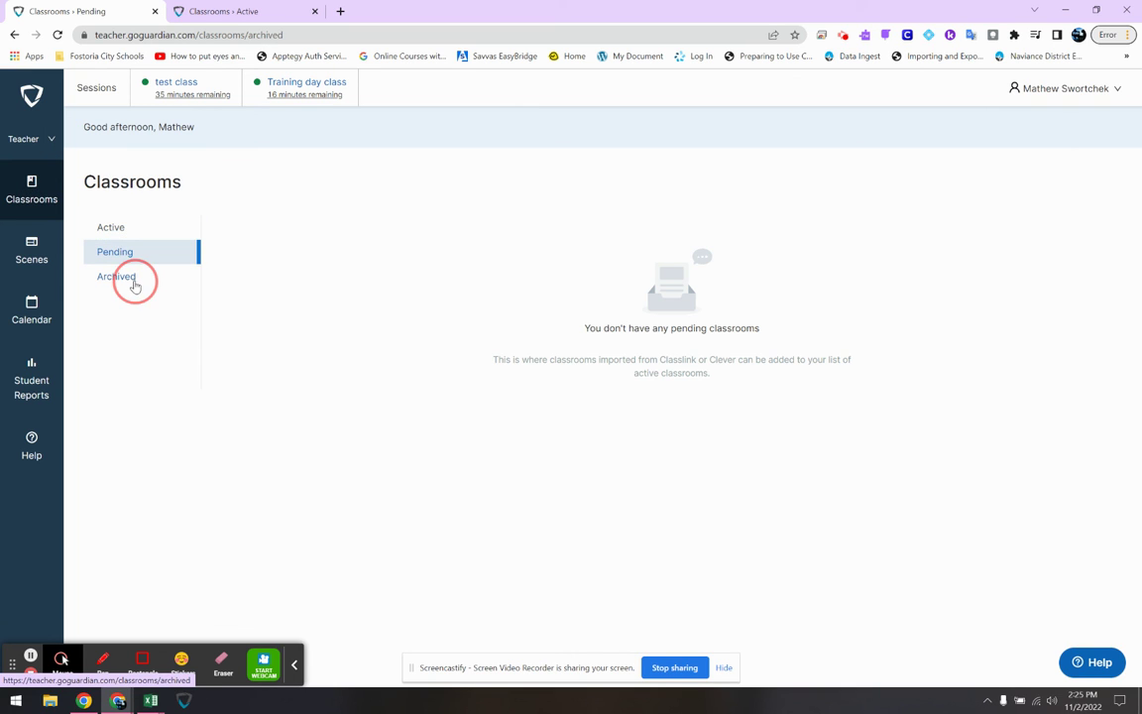
click(131, 229)
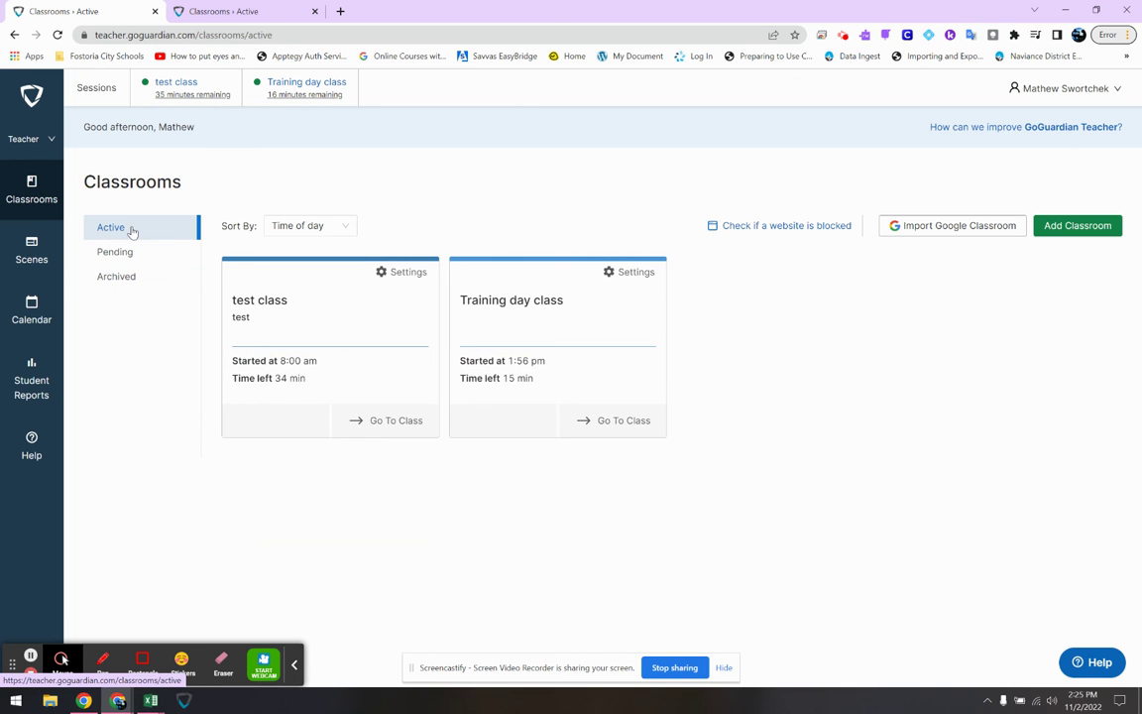